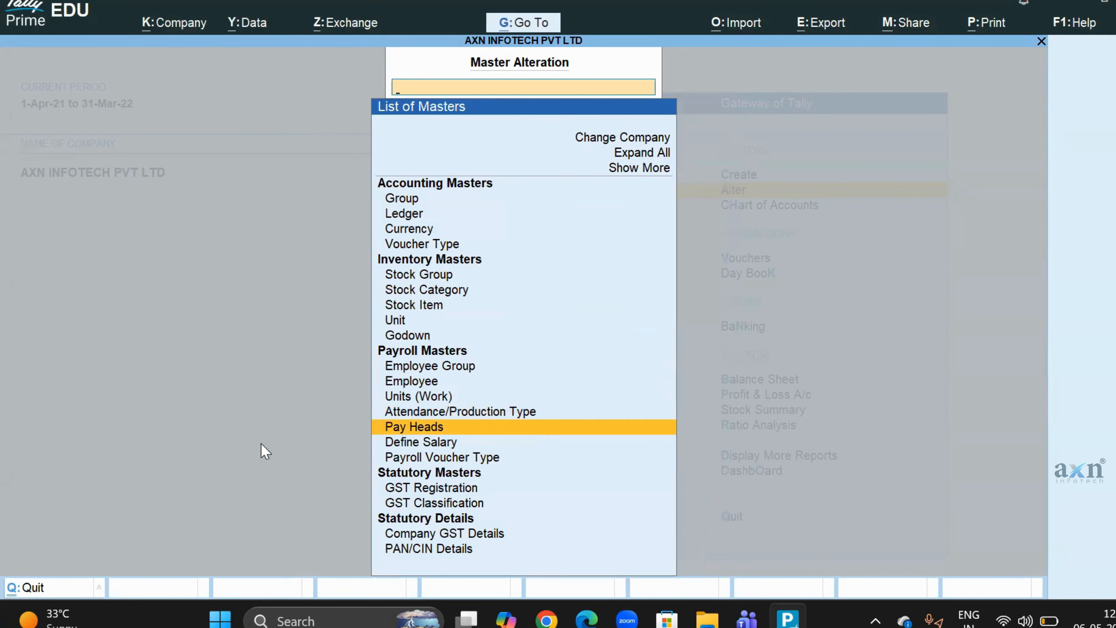
Bring up the pay heads available for alteration and look through the EMP salary, allowance and deduction entries.
{"action": "key", "text": "Return"}
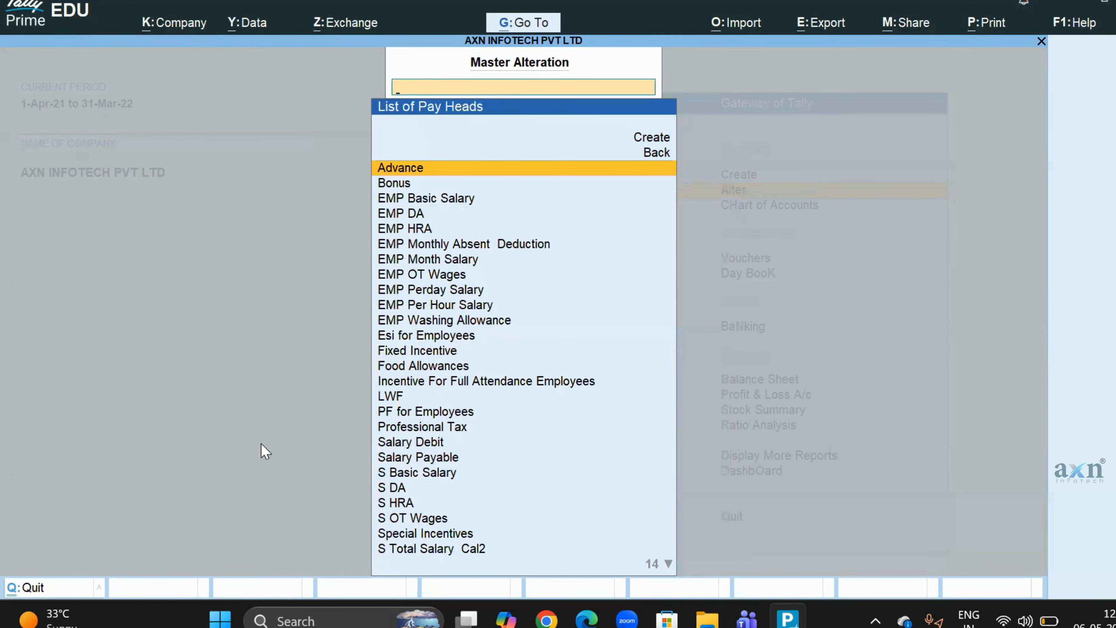
{"action": "key", "text": "Down"}
{"action": "key", "text": "Down"}
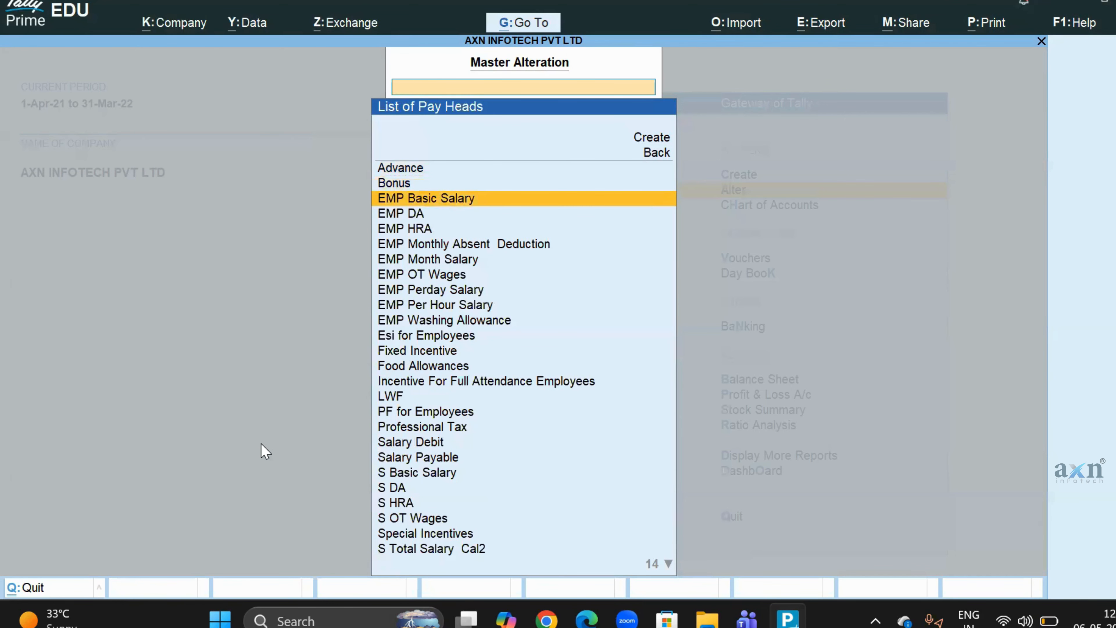
{"action": "key", "text": "Down"}
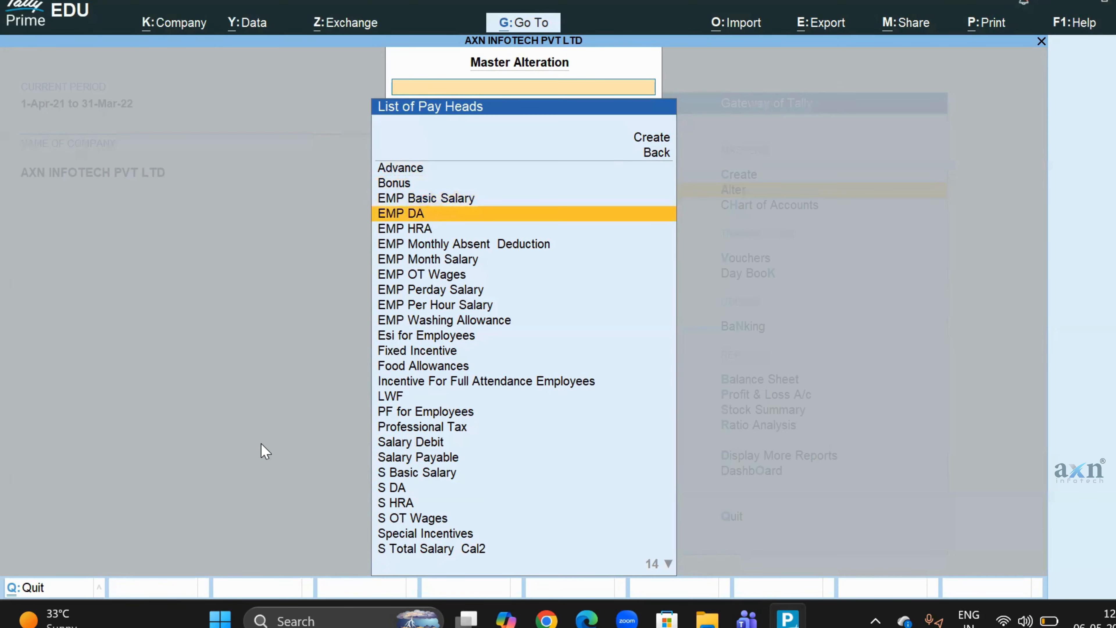
{"action": "key", "text": "Down"}
{"action": "key", "text": "Down"}
{"action": "key", "text": "Down"}
{"action": "key", "text": "Down"}
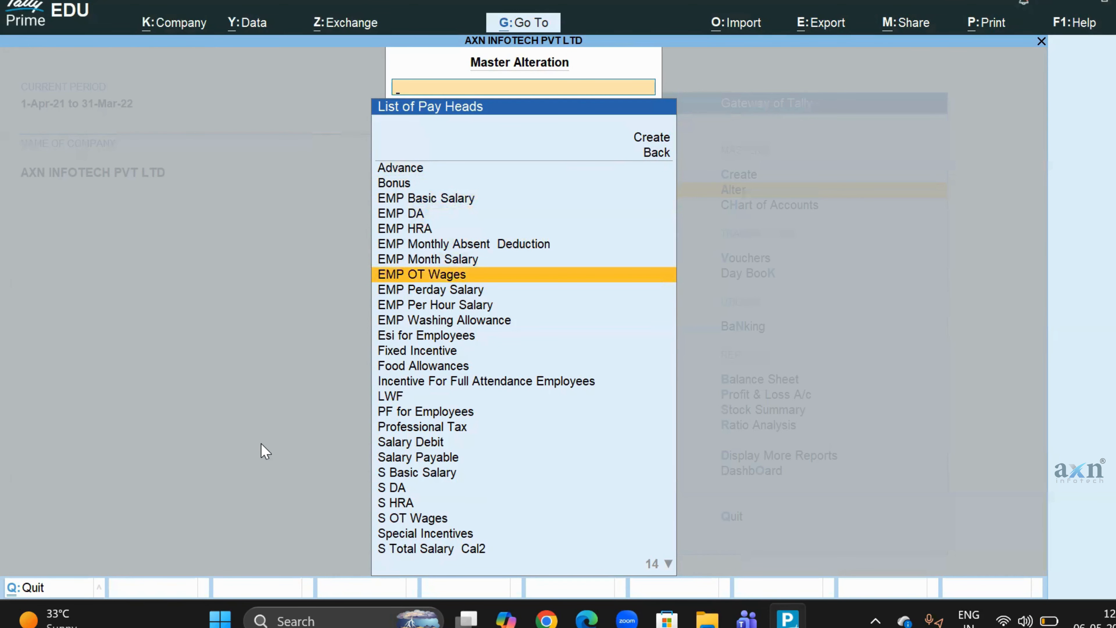
{"action": "key", "text": "Down"}
{"action": "key", "text": "Up"}
{"action": "key", "text": "Up"}
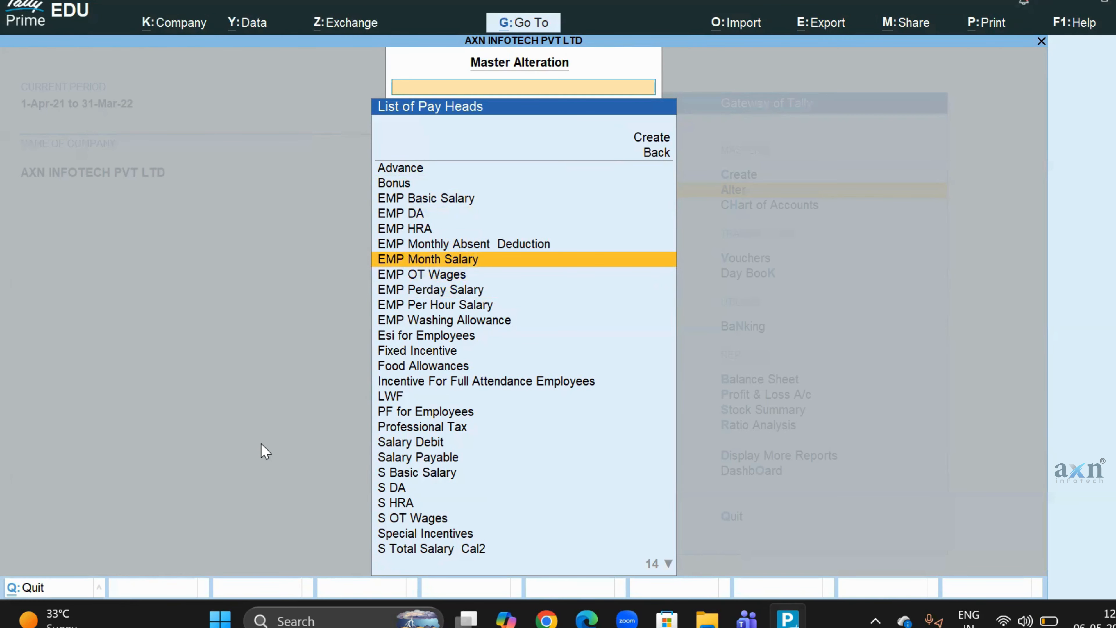
{"action": "key", "text": "Down"}
{"action": "key", "text": "Down"}
{"action": "key", "text": "Down"}
{"action": "key", "text": "Down"}
{"action": "key", "text": "Down"}
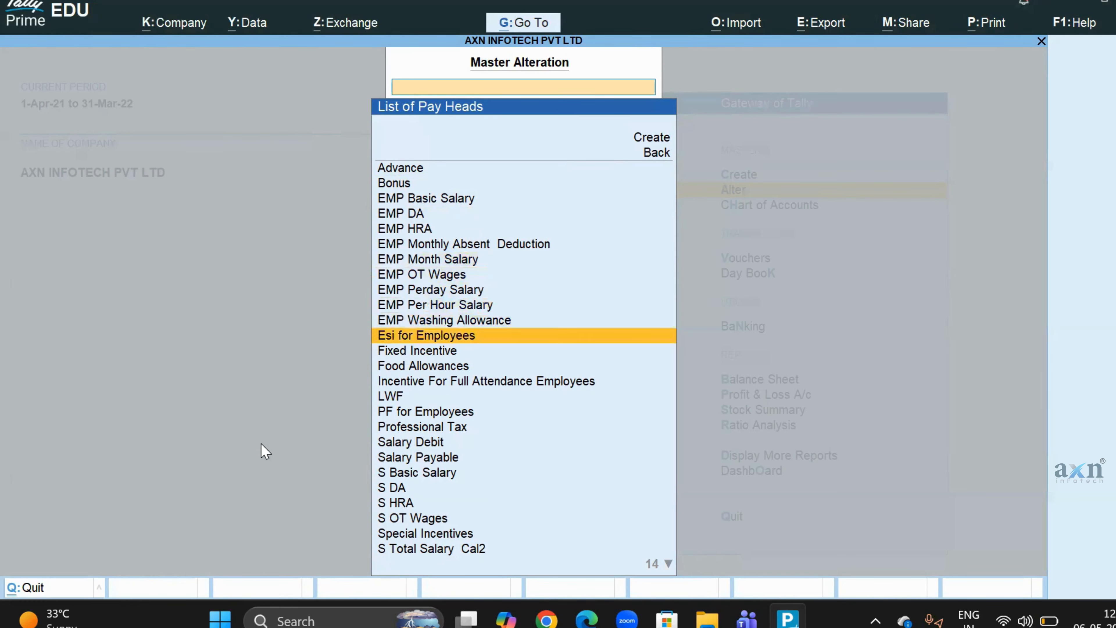
{"action": "key", "text": "Up"}
{"action": "key", "text": "Up"}
{"action": "key", "text": "Up"}
{"action": "key", "text": "Up"}
{"action": "key", "text": "Up"}
{"action": "key", "text": "Up"}
{"action": "key", "text": "Up"}
{"action": "key", "text": "Up"}
{"action": "key", "text": "Up"}
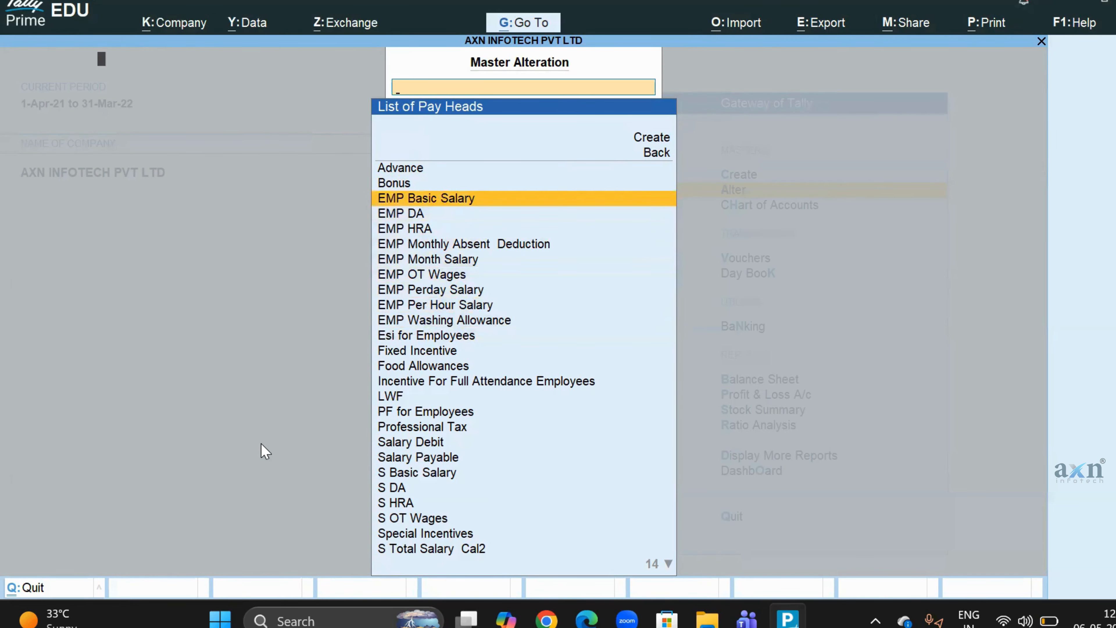
Open the EMP Basic Salary pay head, review its type and group settings, and accept it without edits.
{"action": "key", "text": "Return"}
{"action": "key", "text": "Return"}
{"action": "key", "text": "Return"}
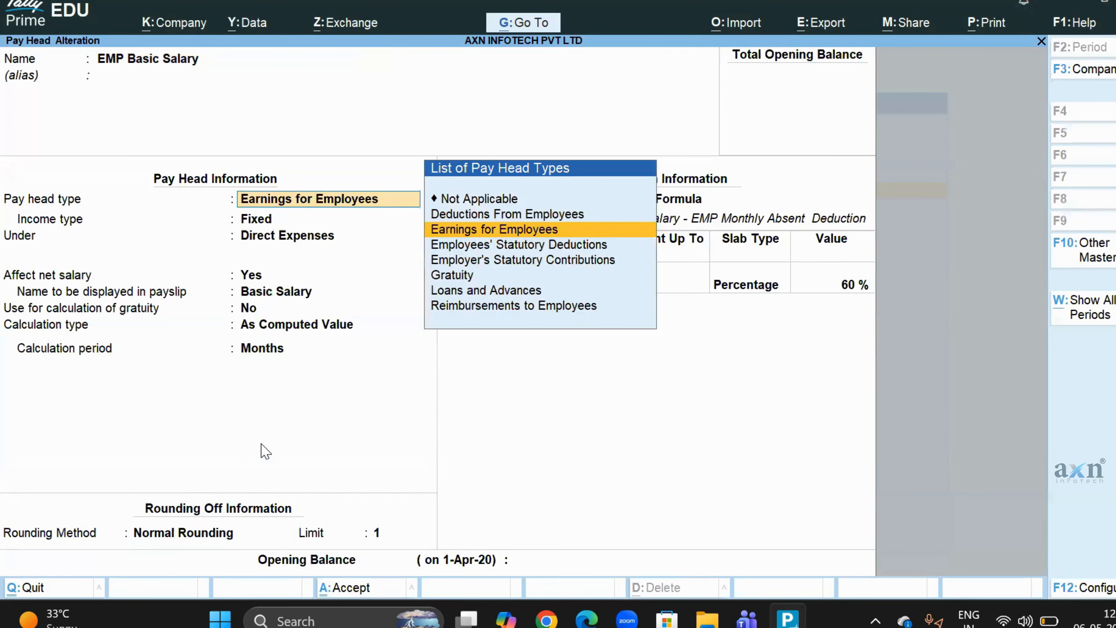
{"action": "key", "text": "Return"}
{"action": "key", "text": "Return"}
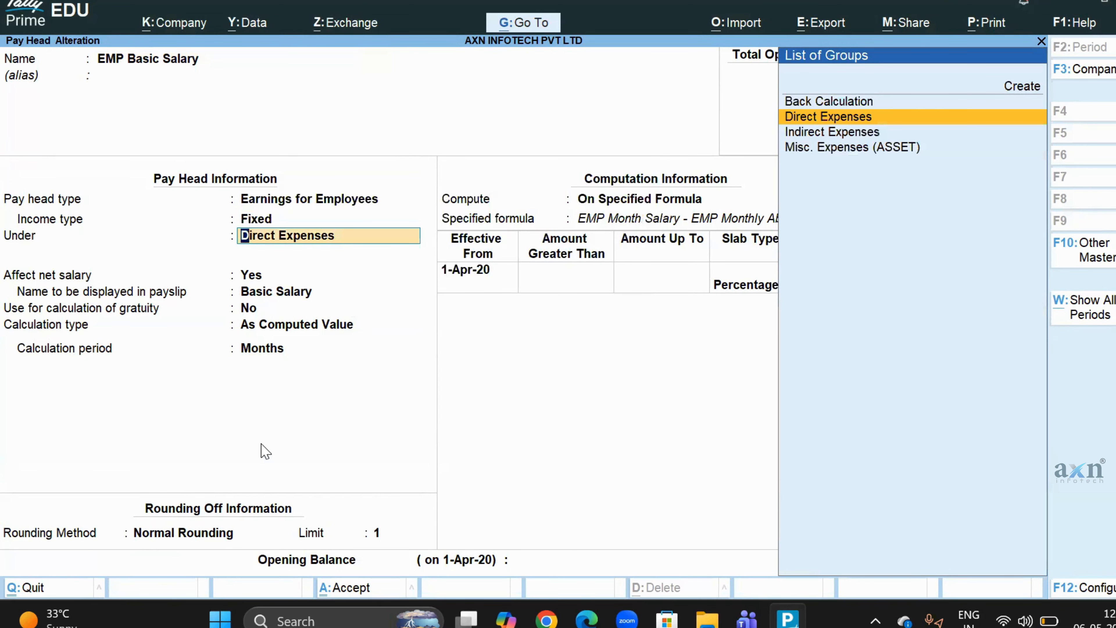
{"action": "key", "text": "ctrl+a"}
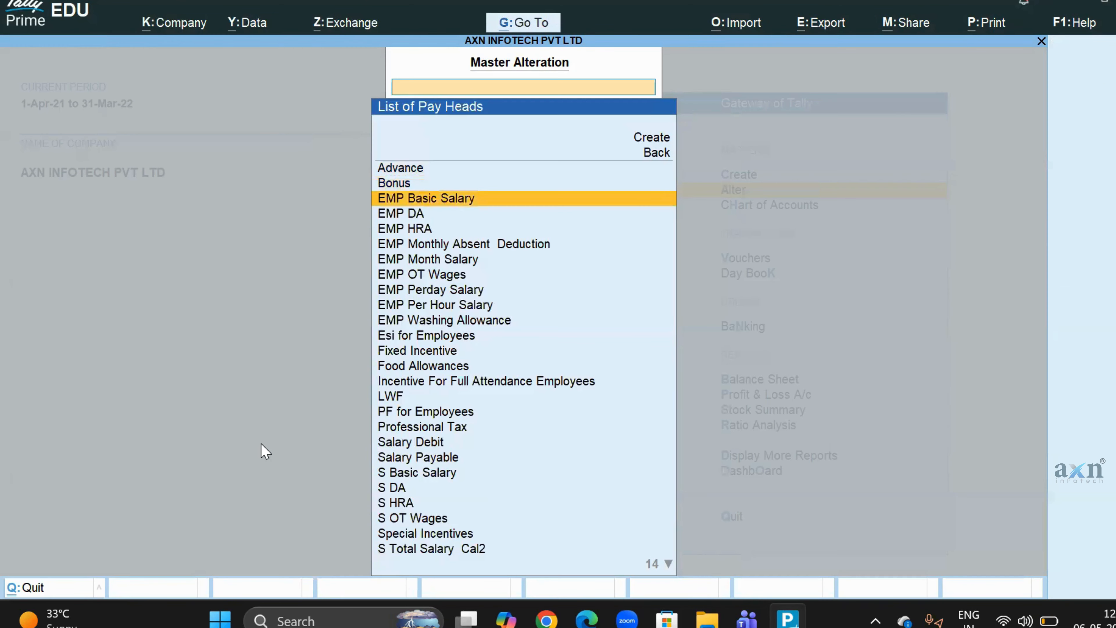
Open the Esi for Employees pay head, examine its computation formula and rate, and return to the masters list.
{"action": "key", "text": "Up"}
{"action": "key", "text": "Down"}
{"action": "key", "text": "Down"}
{"action": "key", "text": "Down"}
{"action": "key", "text": "Down"}
{"action": "key", "text": "Down"}
{"action": "key", "text": "Down"}
{"action": "key", "text": "Down"}
{"action": "key", "text": "Down"}
{"action": "key", "text": "Down"}
{"action": "key", "text": "Down"}
{"action": "key", "text": "Return"}
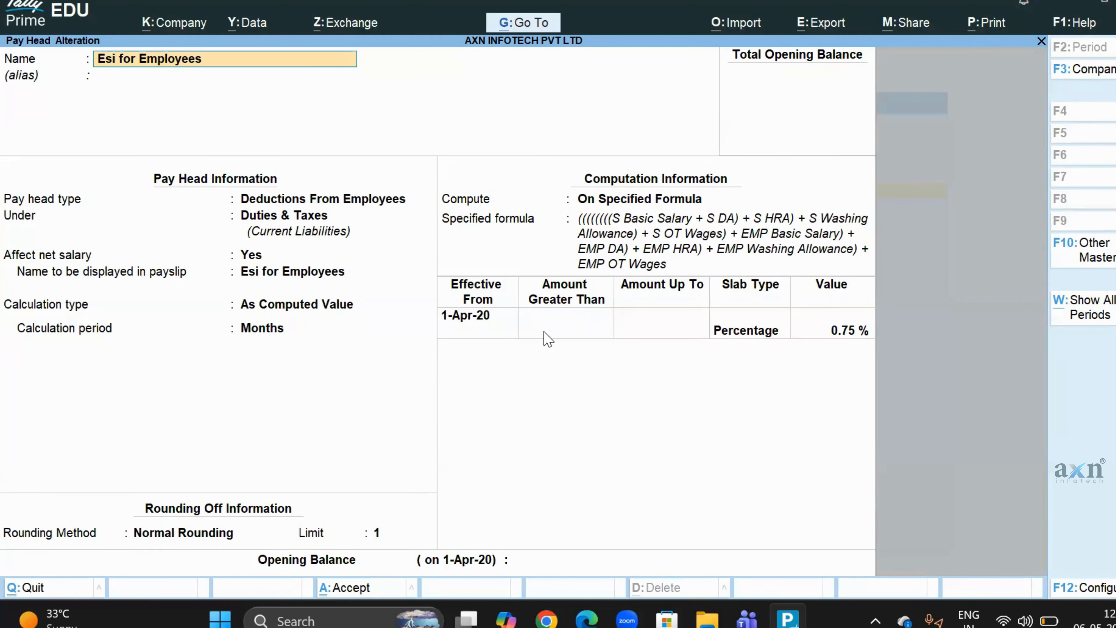
{"action": "key", "text": "BackSpace"}
{"action": "key", "text": "Escape"}
{"action": "key", "text": "Return"}
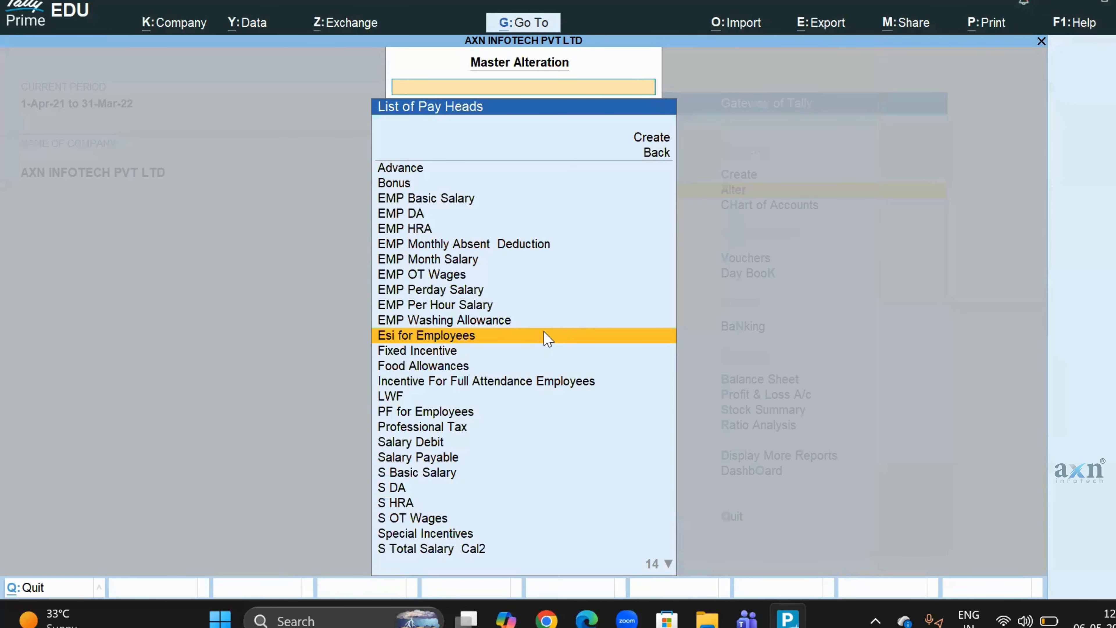
{"action": "key", "text": "Escape"}
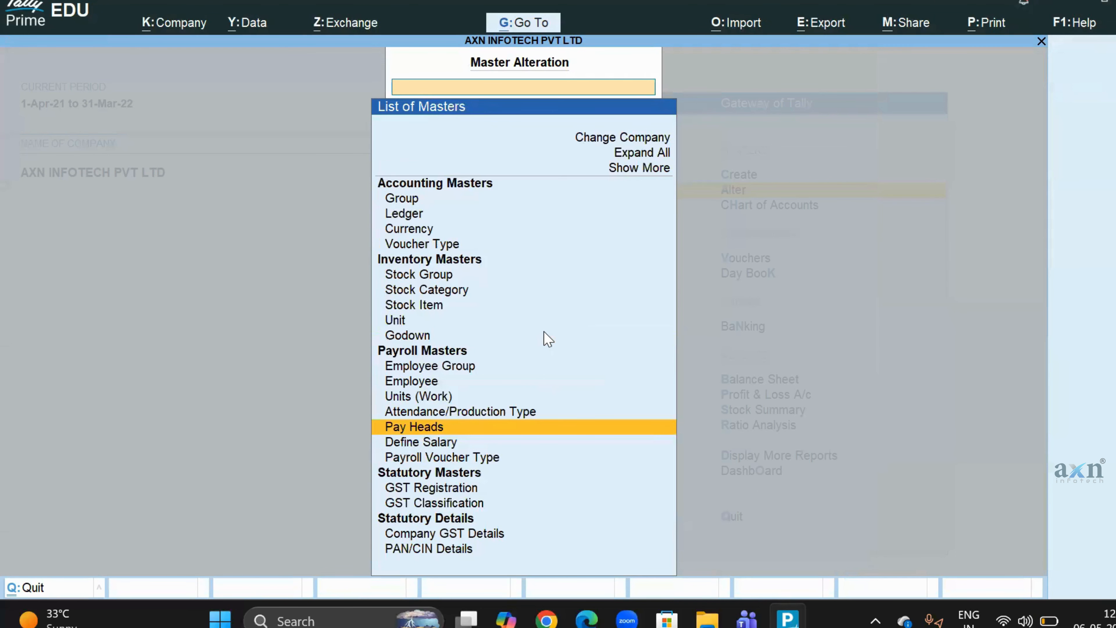
Open the defined salary of the first listed employee, examine its pay heads and rates, and return to the masters list.
{"action": "key", "text": "Down"}
{"action": "key", "text": "Return"}
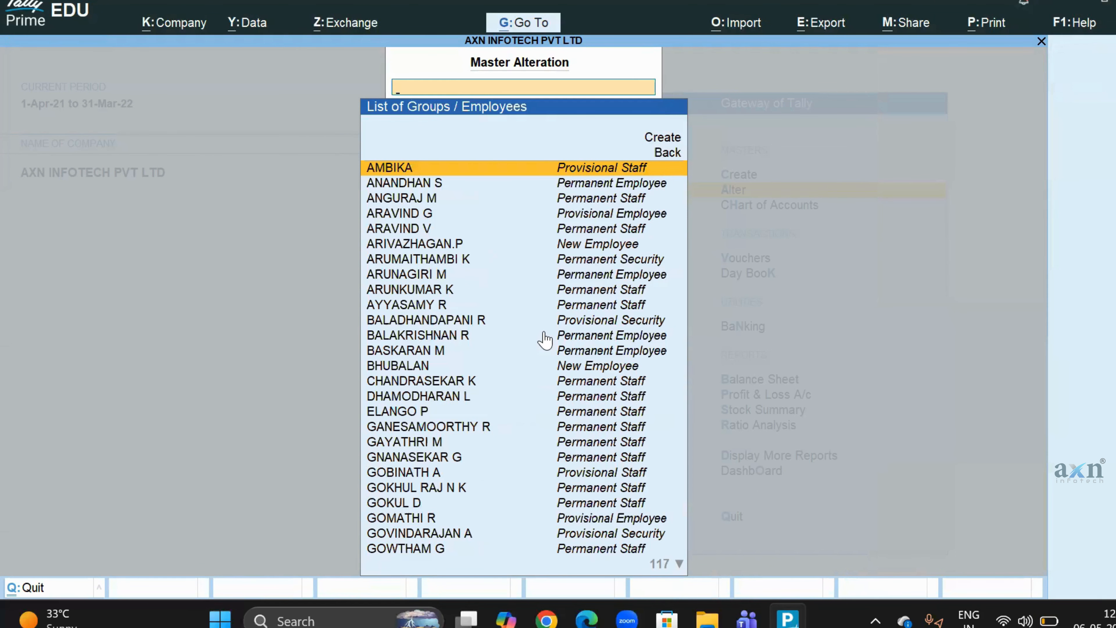
{"action": "key", "text": "Return"}
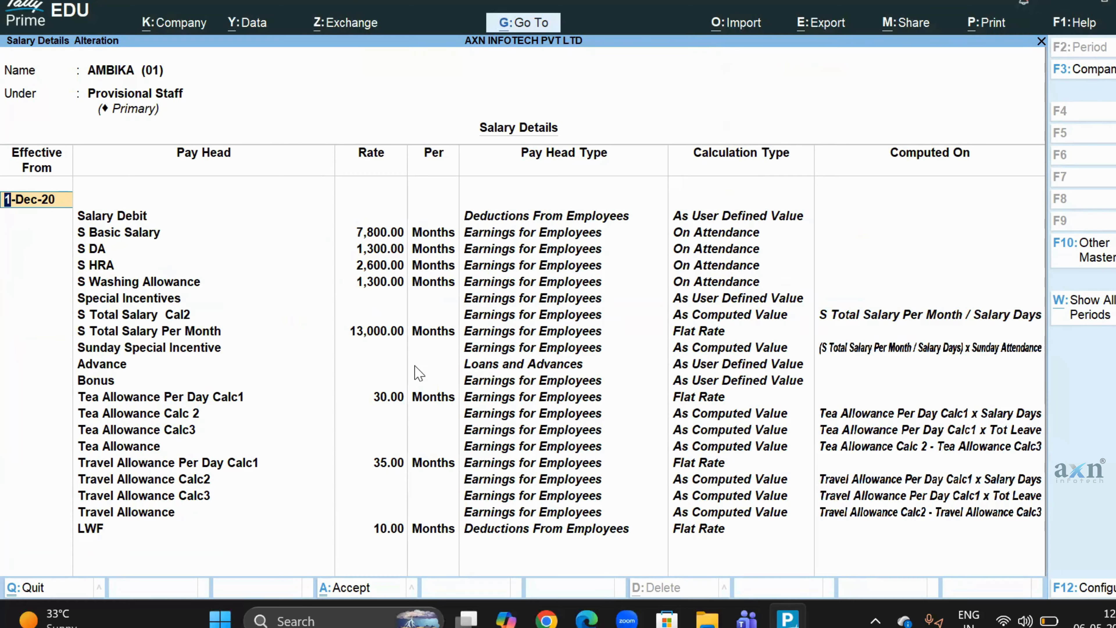
{"action": "key", "text": "ctrl"}
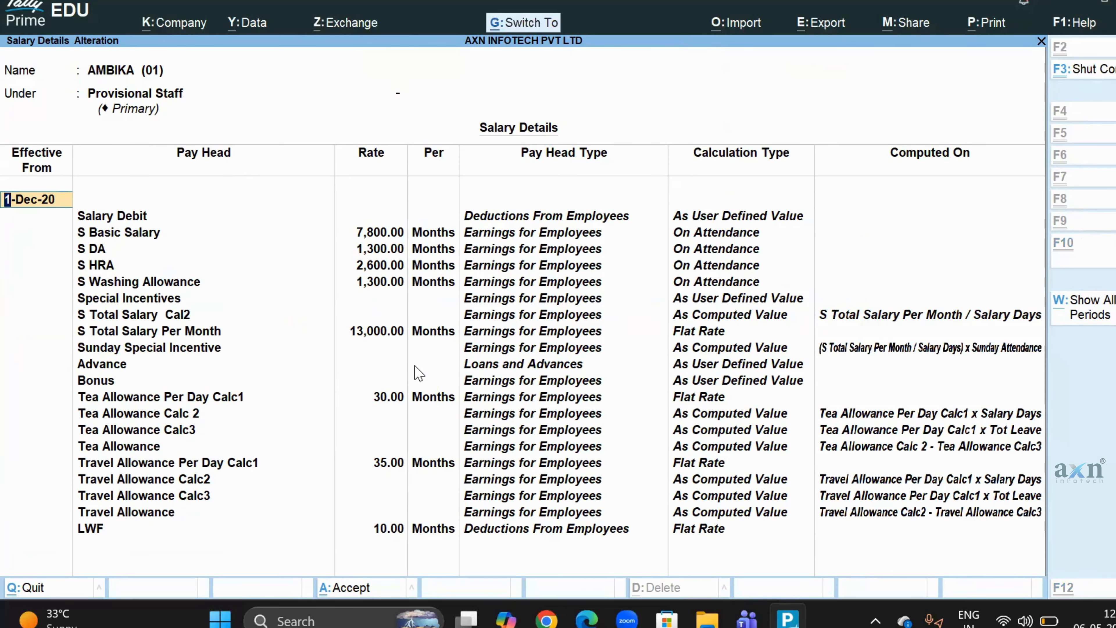
{"action": "key", "text": "ctrl+a"}
{"action": "key", "text": "Escape"}
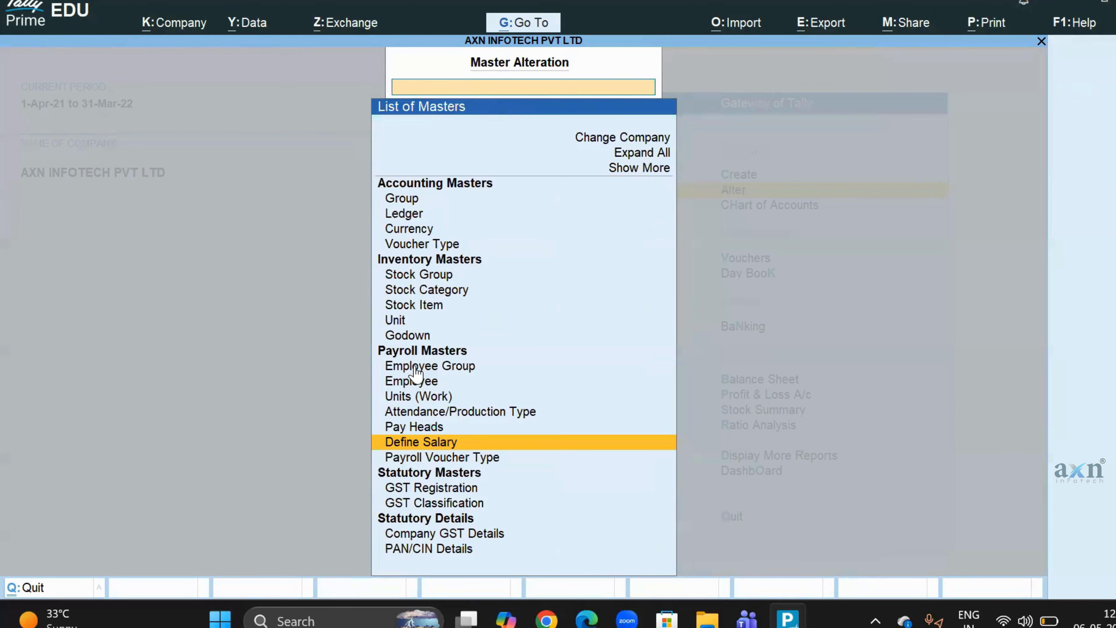
Start a new Attendance voucher and set its date to 1-Jun-21.
{"action": "key", "text": "Escape"}
{"action": "key", "text": "Down"}
{"action": "key", "text": "Down"}
{"action": "key", "text": "Down"}
{"action": "key", "text": "Up"}
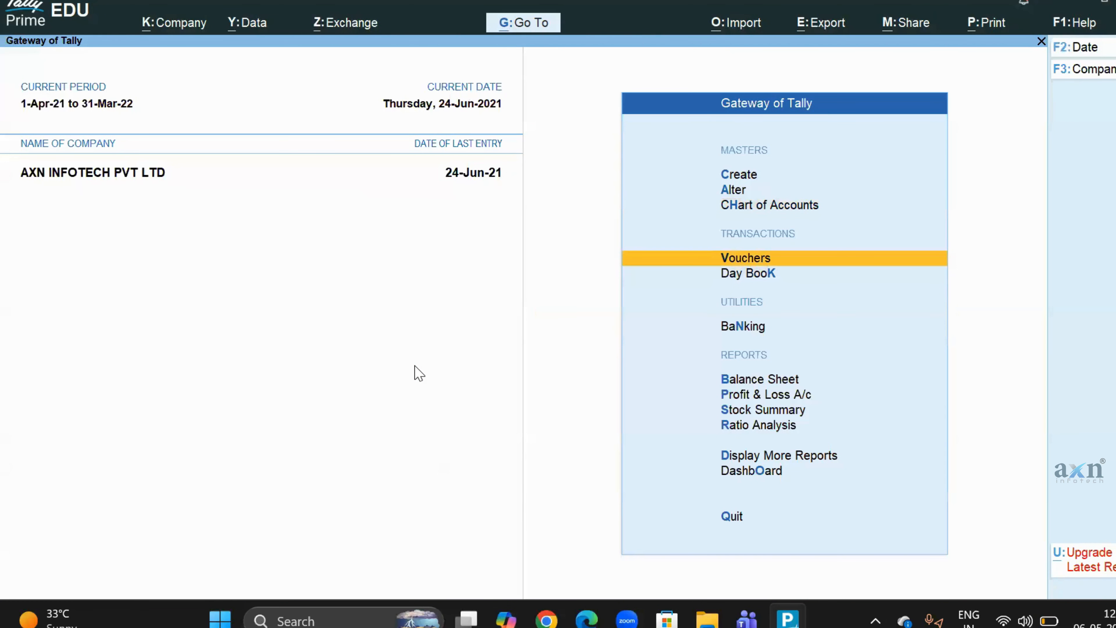
{"action": "key", "text": "Return"}
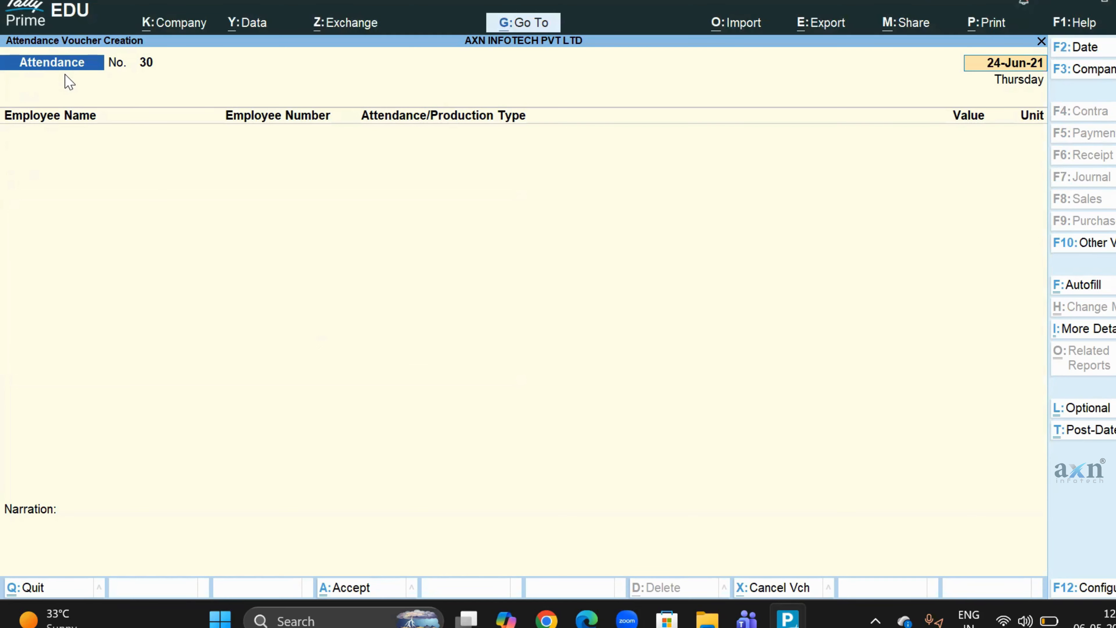
{"action": "type", "text": "1.6"}
{"action": "key", "text": "Return"}
Record 2 days of the Present attendance type for the first listed employee.
{"action": "key", "text": "Return"}
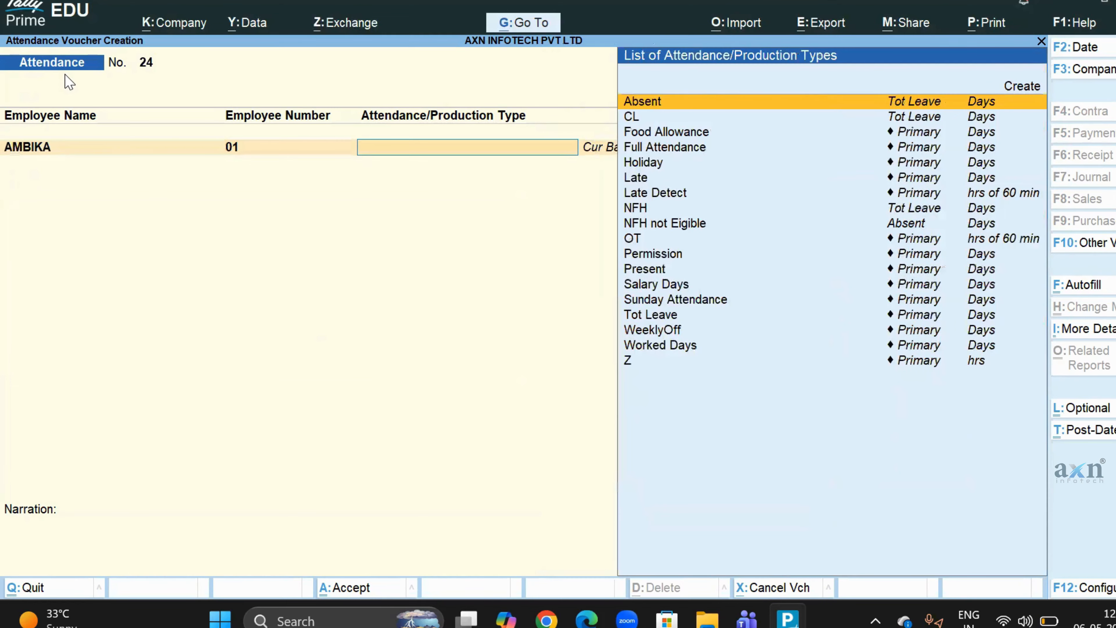
{"action": "key", "text": "Down"}
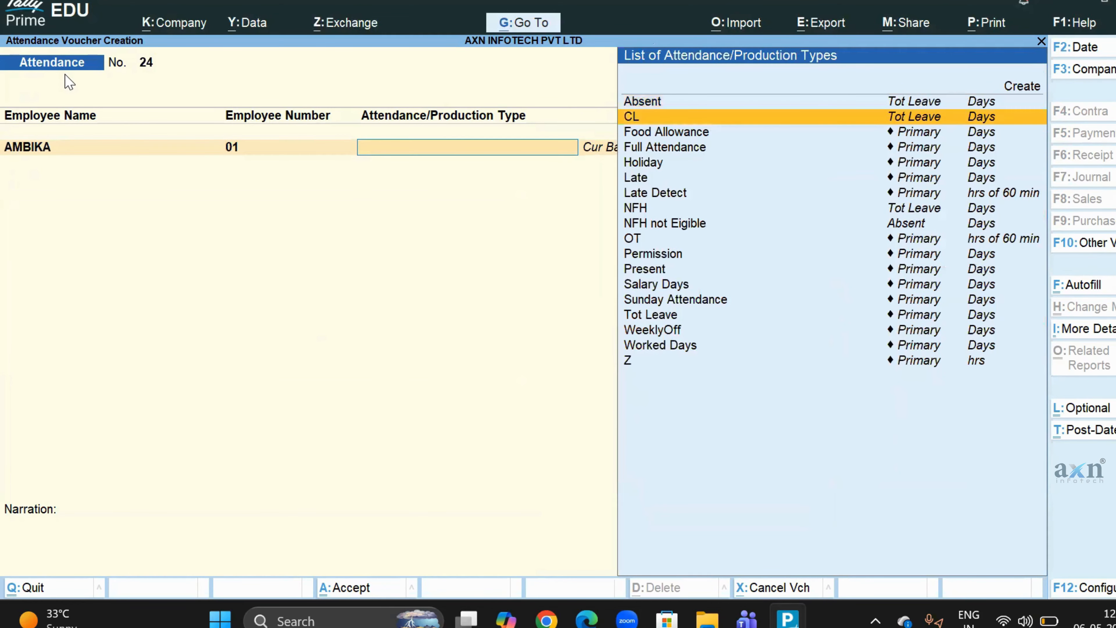
{"action": "key", "text": "Down"}
{"action": "key", "text": "Down"}
{"action": "key", "text": "Down"}
{"action": "key", "text": "Down"}
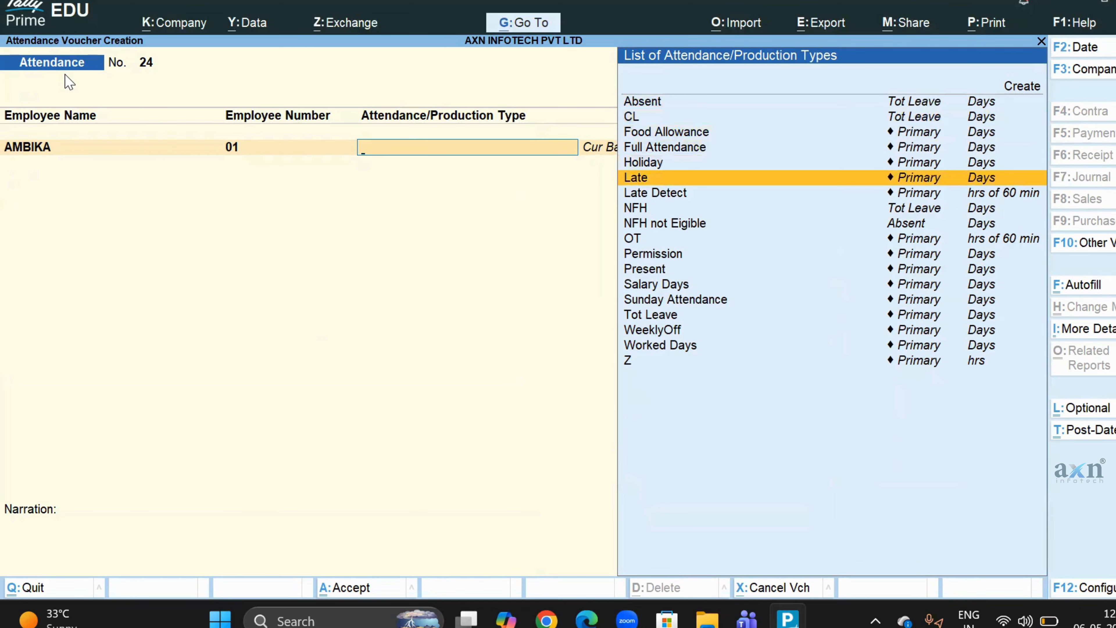
{"action": "key", "text": "Down"}
{"action": "key", "text": "Down"}
{"action": "key", "text": "Down"}
{"action": "key", "text": "Down"}
{"action": "key", "text": "Down"}
{"action": "key", "text": "Down"}
{"action": "key", "text": "Return"}
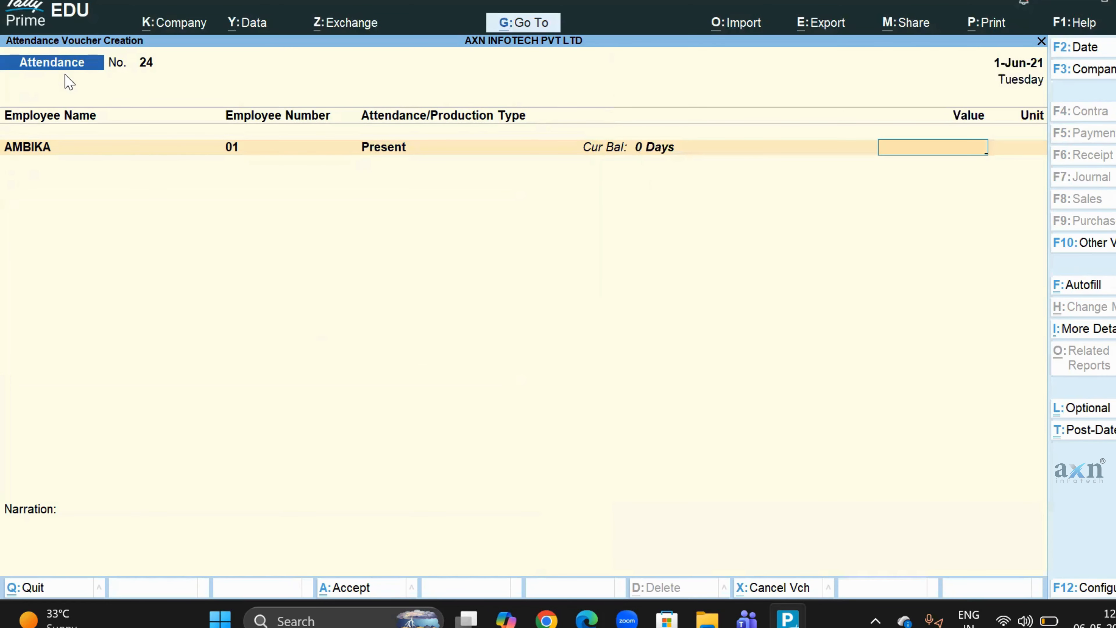
{"action": "type", "text": "2"}
{"action": "key", "text": "Return"}
Add the second listed employee to the voucher with 1 day of the Absent attendance type.
{"action": "key", "text": "Down"}
{"action": "key", "text": "Down"}
{"action": "key", "text": "Return"}
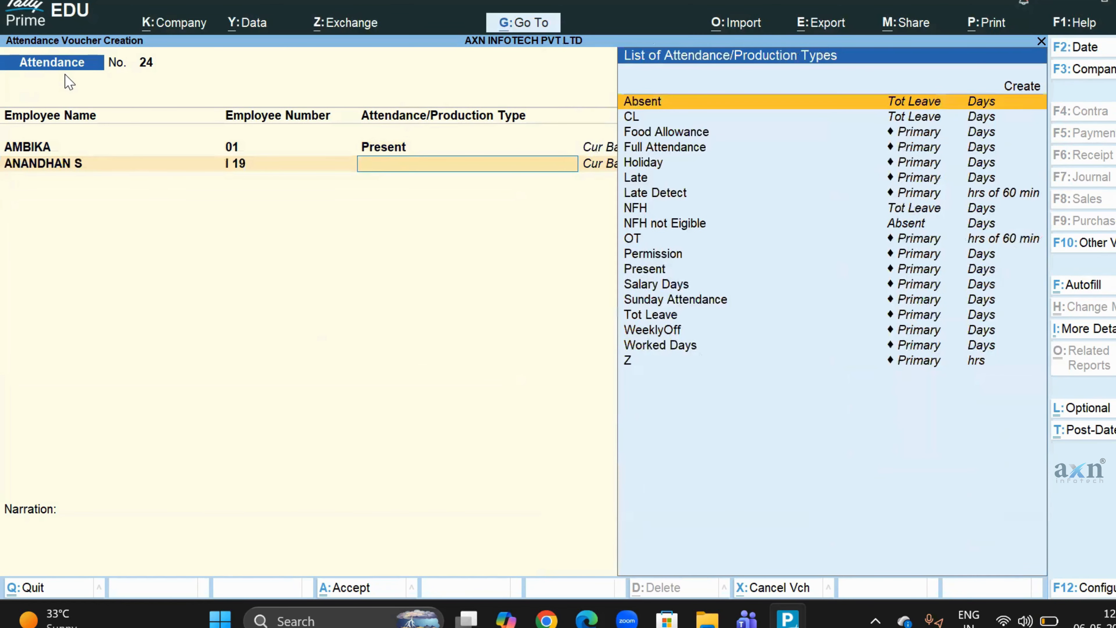
{"action": "key", "text": "Return"}
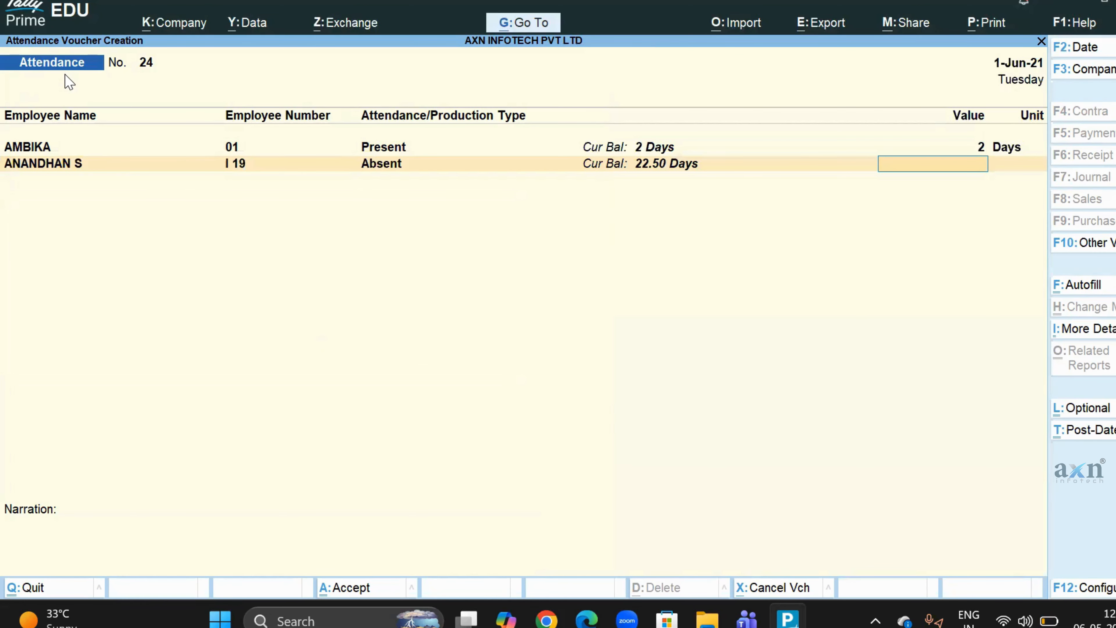
{"action": "type", "text": "1"}
{"action": "key", "text": "Return"}
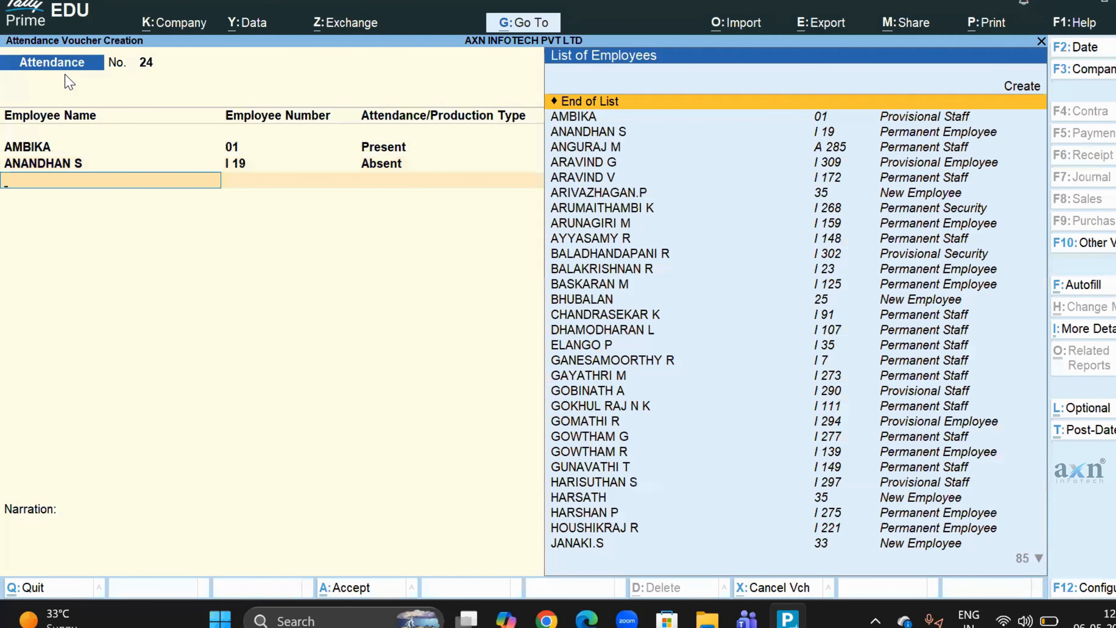
End the employee entries, accept the attendance voucher and quit voucher creation.
{"action": "key", "text": "Return"}
{"action": "key", "text": "Return"}
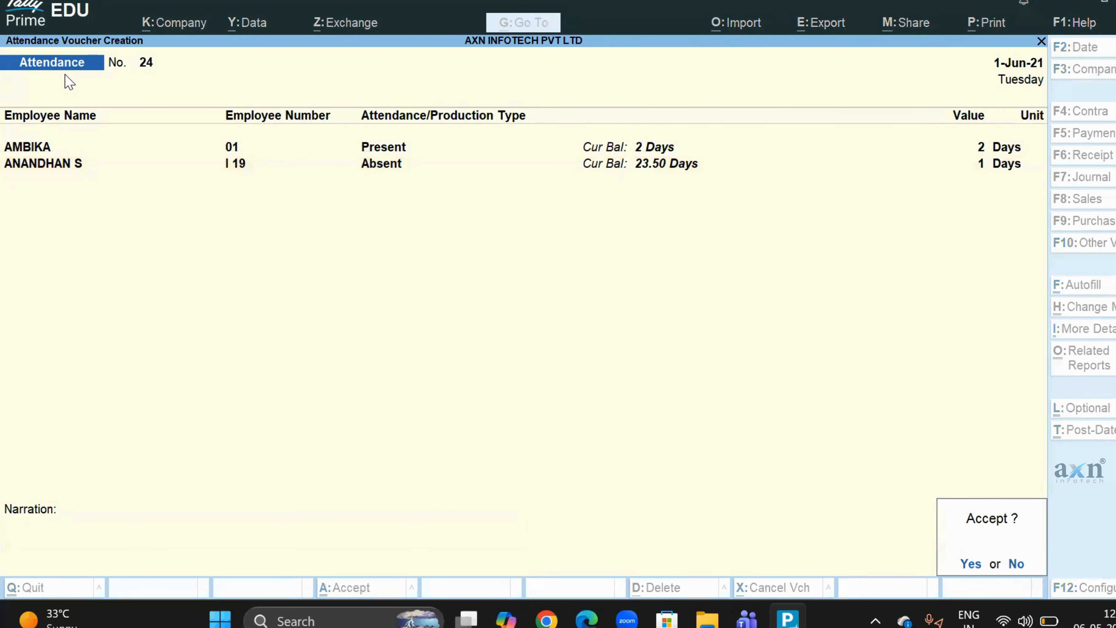
{"action": "key", "text": "Return"}
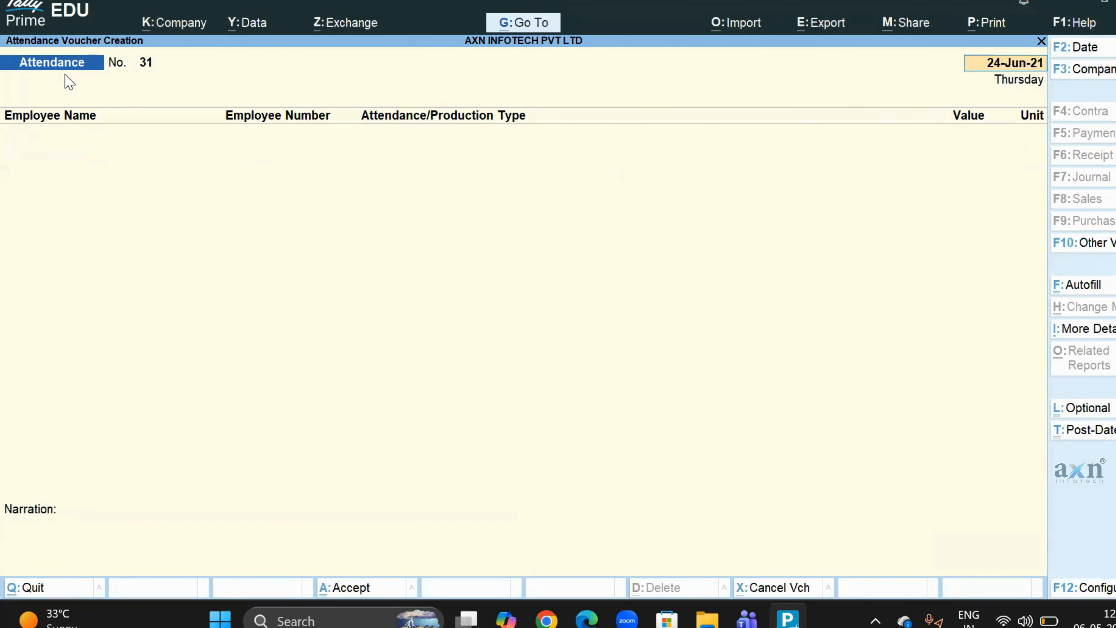
{"action": "key", "text": "Escape"}
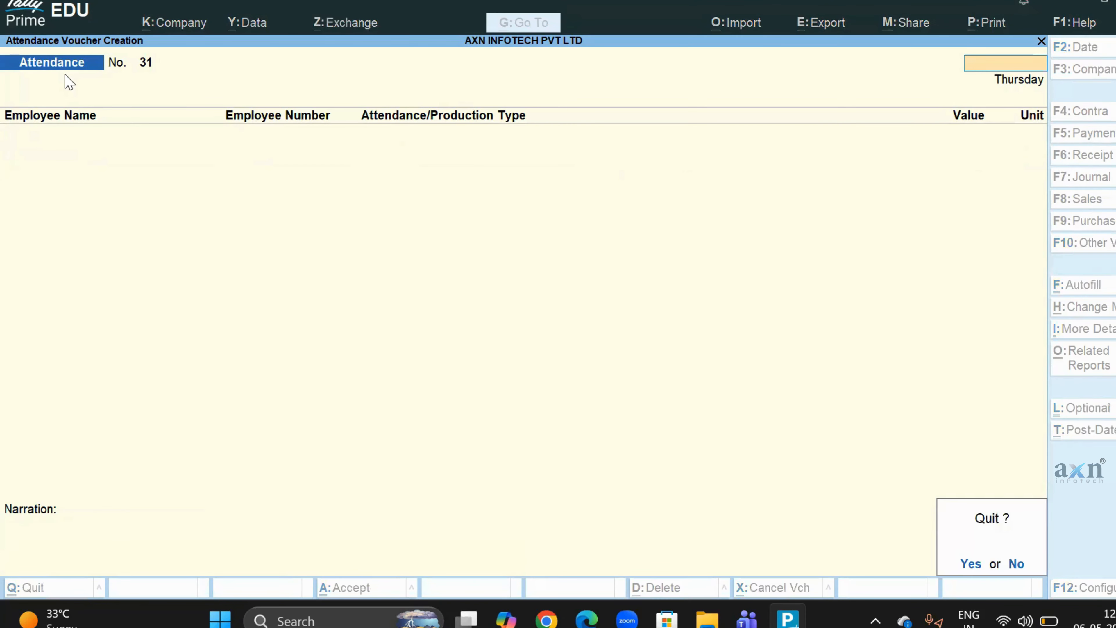
{"action": "key", "text": "Return"}
Open the Attendance Sheet from the payroll reports.
{"action": "key", "text": "Down"}
{"action": "key", "text": "Down"}
{"action": "key", "text": "Down"}
{"action": "key", "text": "Down"}
{"action": "key", "text": "Down"}
{"action": "key", "text": "Down"}
{"action": "key", "text": "Return"}
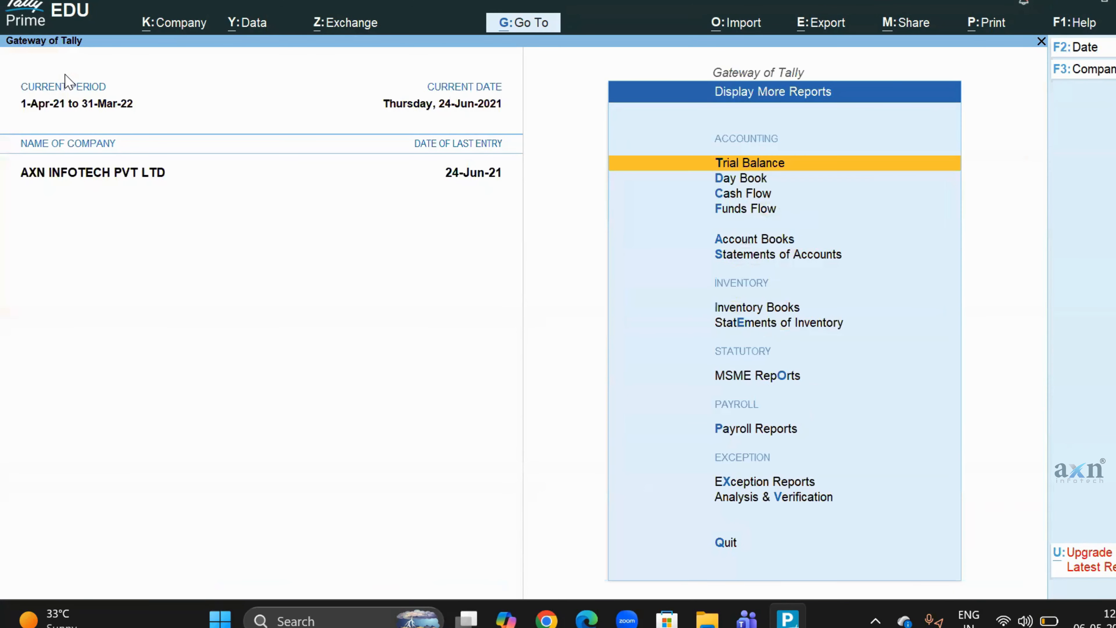
{"action": "key", "text": "Down"}
{"action": "key", "text": "Down"}
{"action": "key", "text": "Down"}
{"action": "key", "text": "Down"}
{"action": "key", "text": "Down"}
{"action": "key", "text": "Down"}
{"action": "key", "text": "Down"}
{"action": "key", "text": "Down"}
{"action": "key", "text": "Down"}
{"action": "key", "text": "Down"}
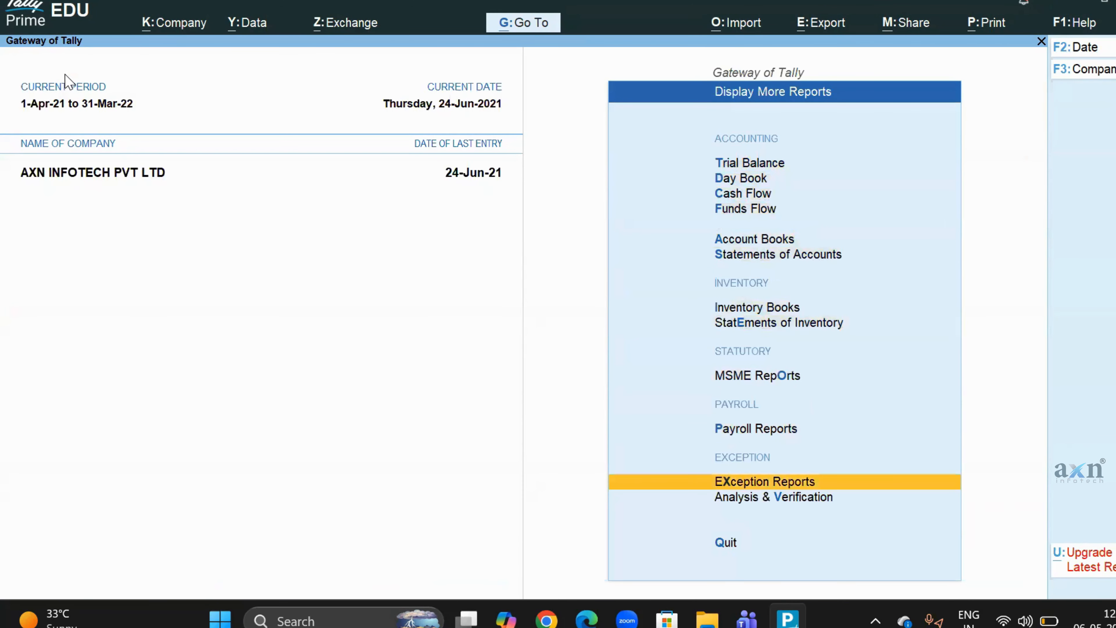
{"action": "key", "text": "Up"}
{"action": "key", "text": "Return"}
{"action": "key", "text": "Down"}
{"action": "key", "text": "Down"}
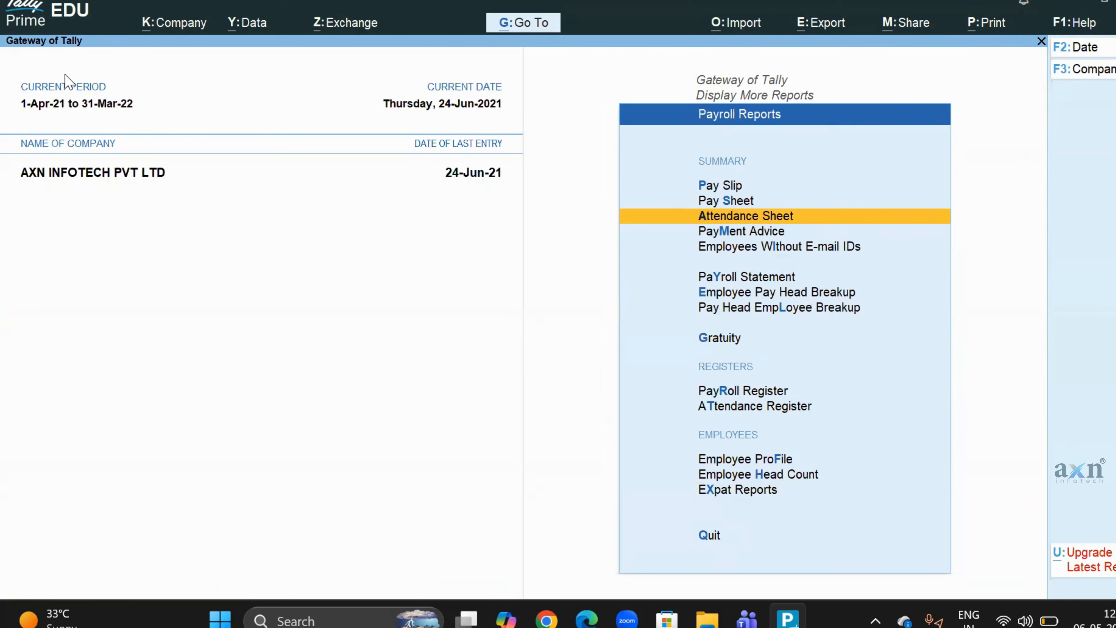
{"action": "key", "text": "Return"}
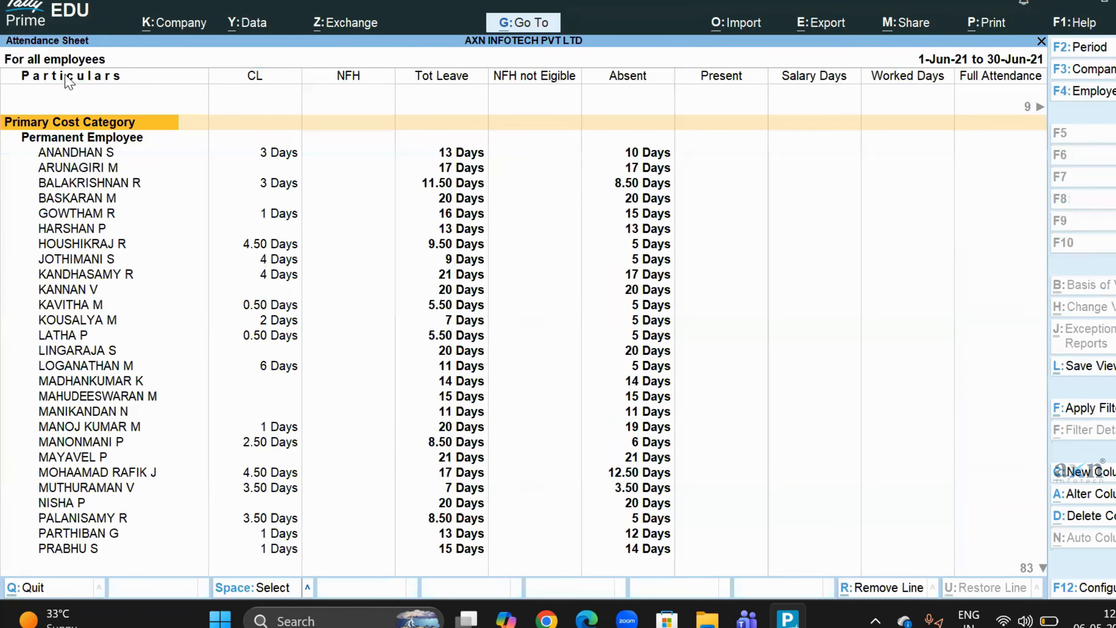
Examine the permanent employees' leave and absence days in the Attendance Sheet, then close the report.
{"action": "key", "text": "Down"}
{"action": "key", "text": "Down"}
{"action": "key", "text": "Down"}
{"action": "key", "text": "Down"}
{"action": "key", "text": "Down"}
{"action": "key", "text": "Down"}
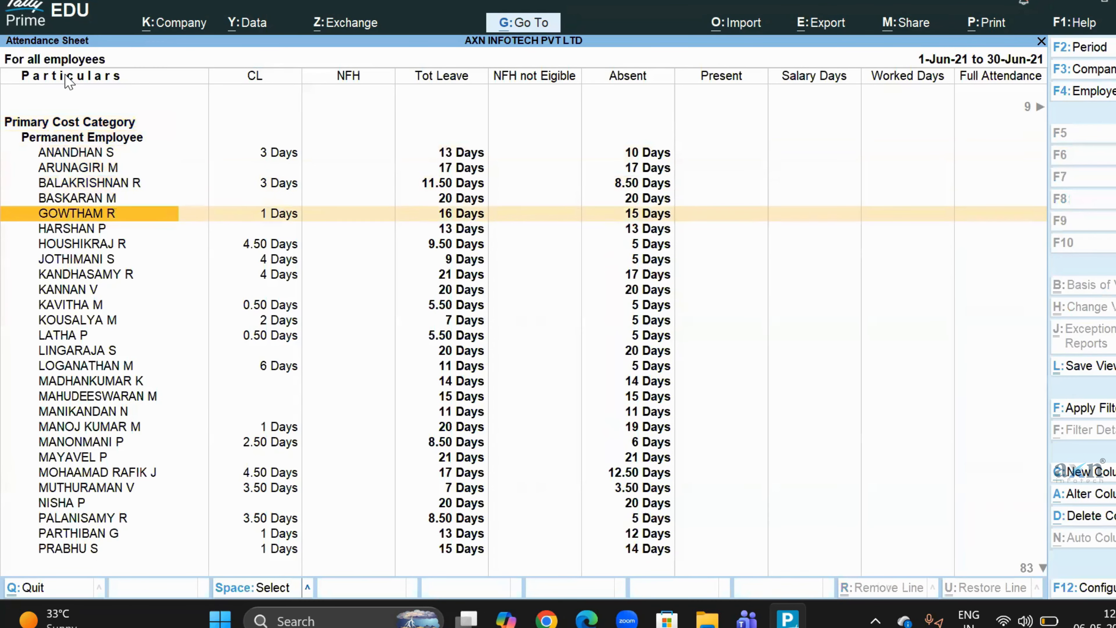
{"action": "key", "text": "Up"}
{"action": "key", "text": "Up"}
{"action": "key", "text": "Escape"}
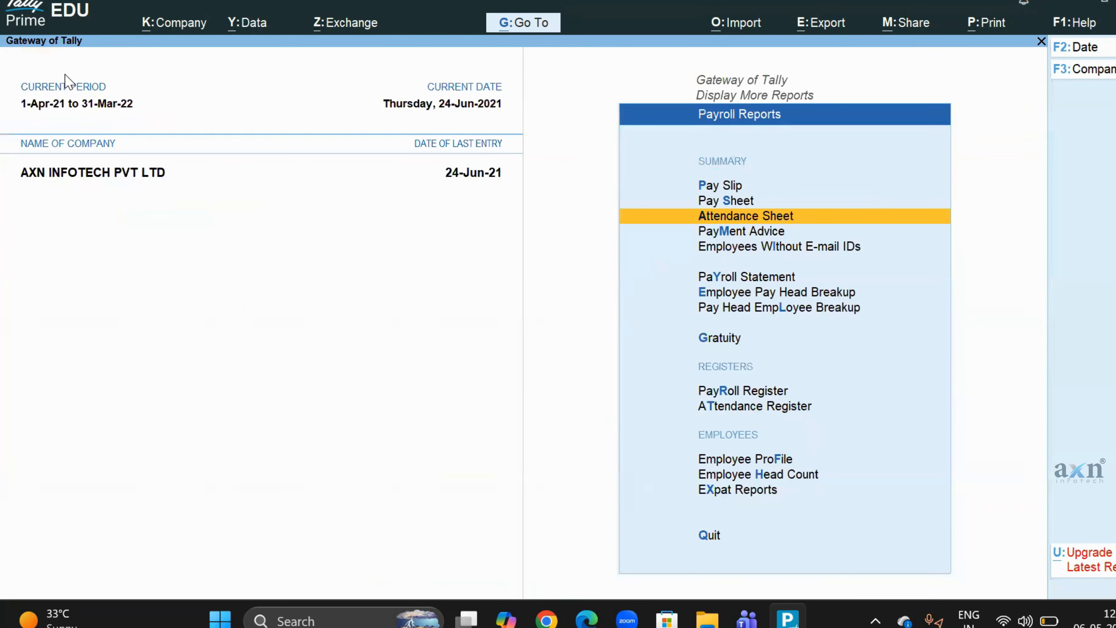
Leave the report menus and start a new Payroll voucher with the Not Applicable voucher class.
{"action": "key", "text": "Escape"}
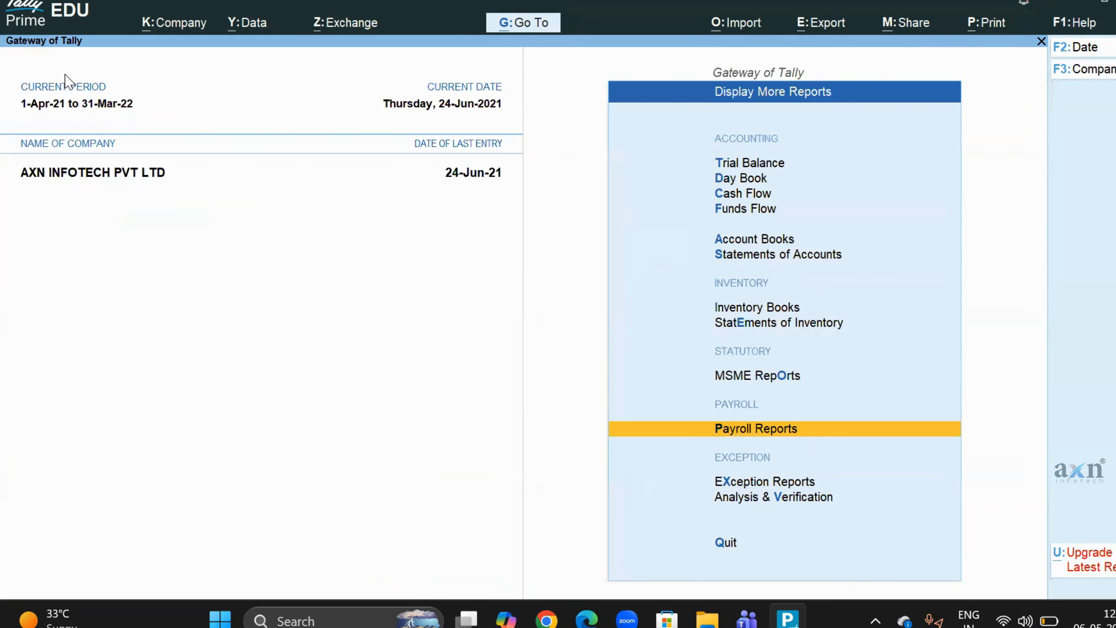
{"action": "key", "text": "Escape"}
{"action": "key", "text": "Up"}
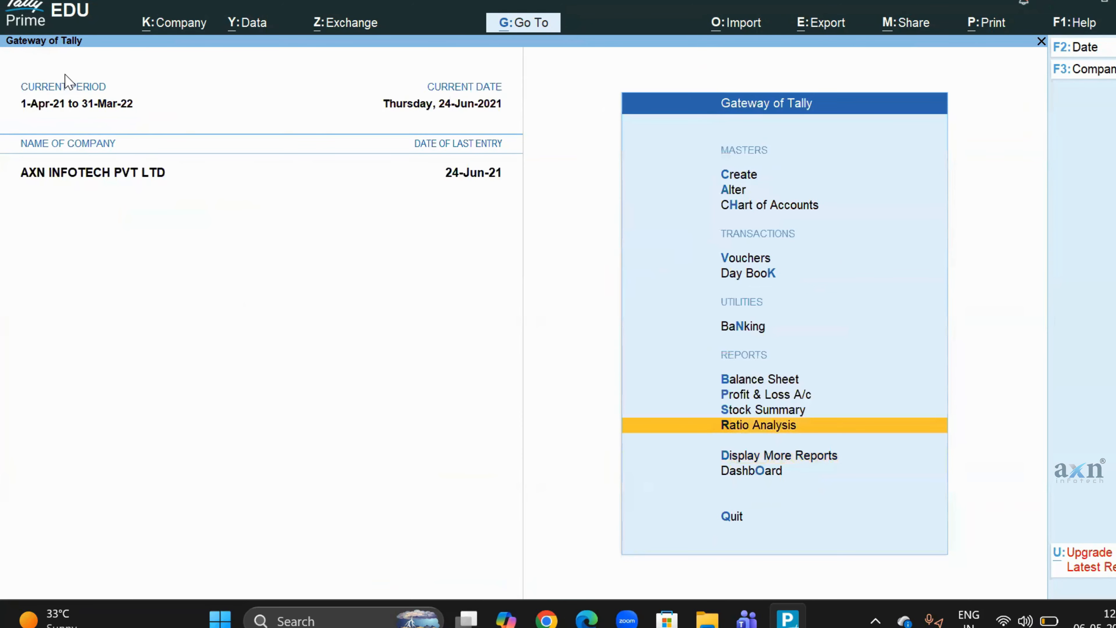
{"action": "key", "text": "ctrl+F5"}
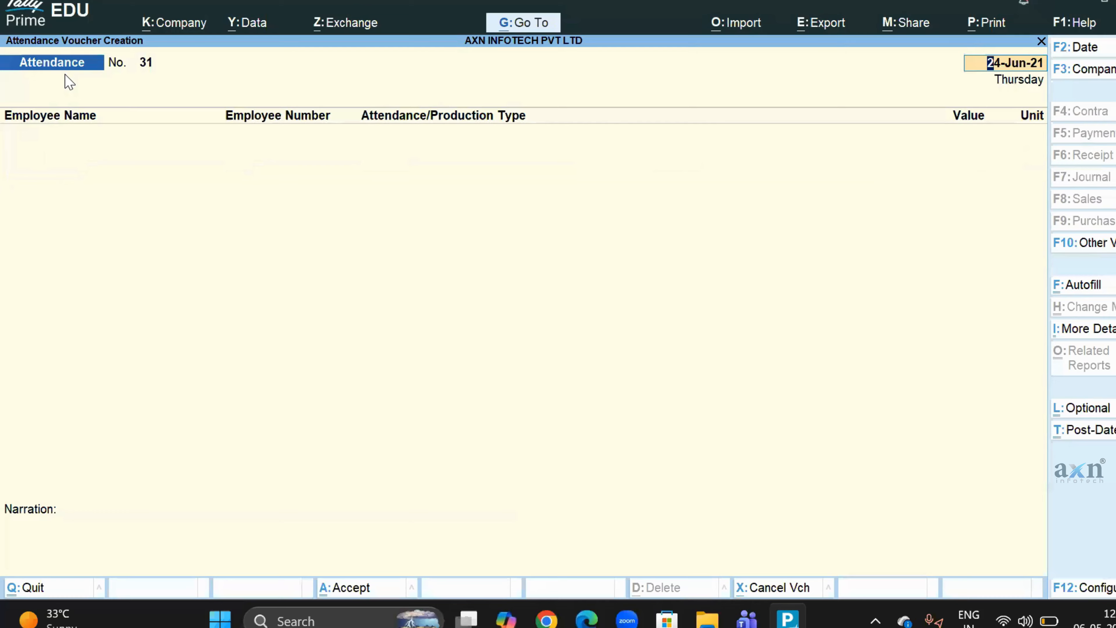
{"action": "key", "text": "F10"}
{"action": "key", "text": "Down"}
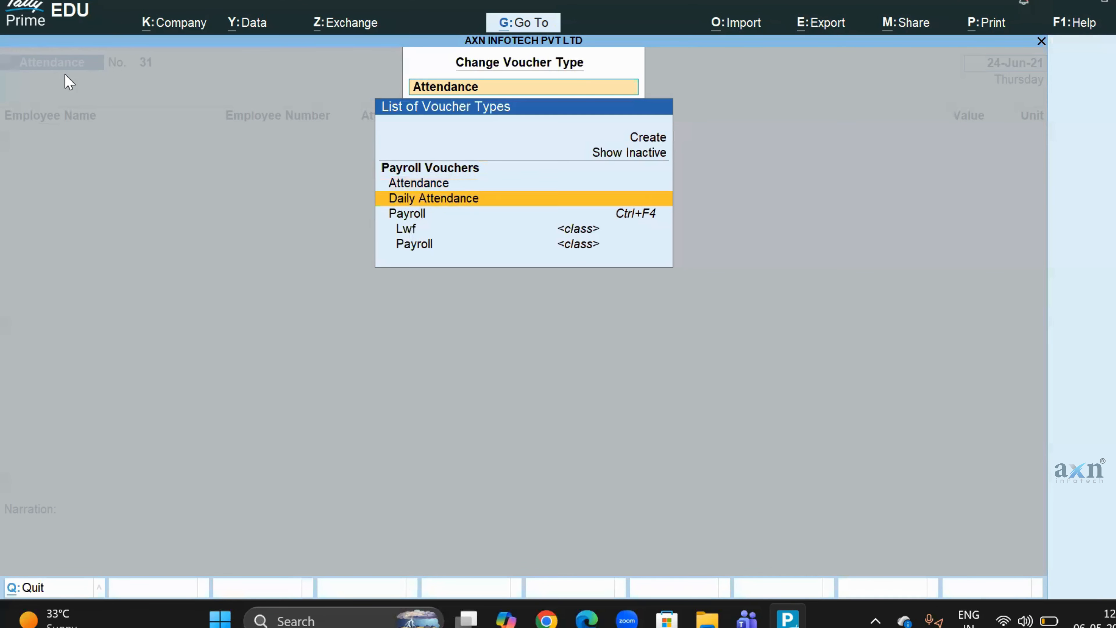
{"action": "key", "text": "Down"}
{"action": "key", "text": "Return"}
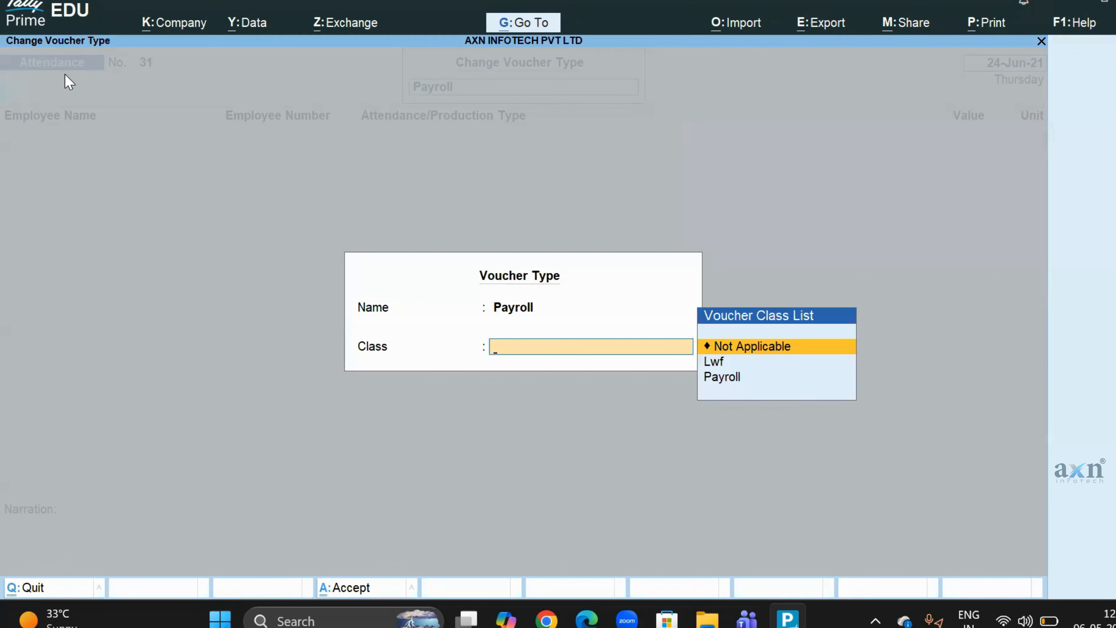
{"action": "key", "text": "Return"}
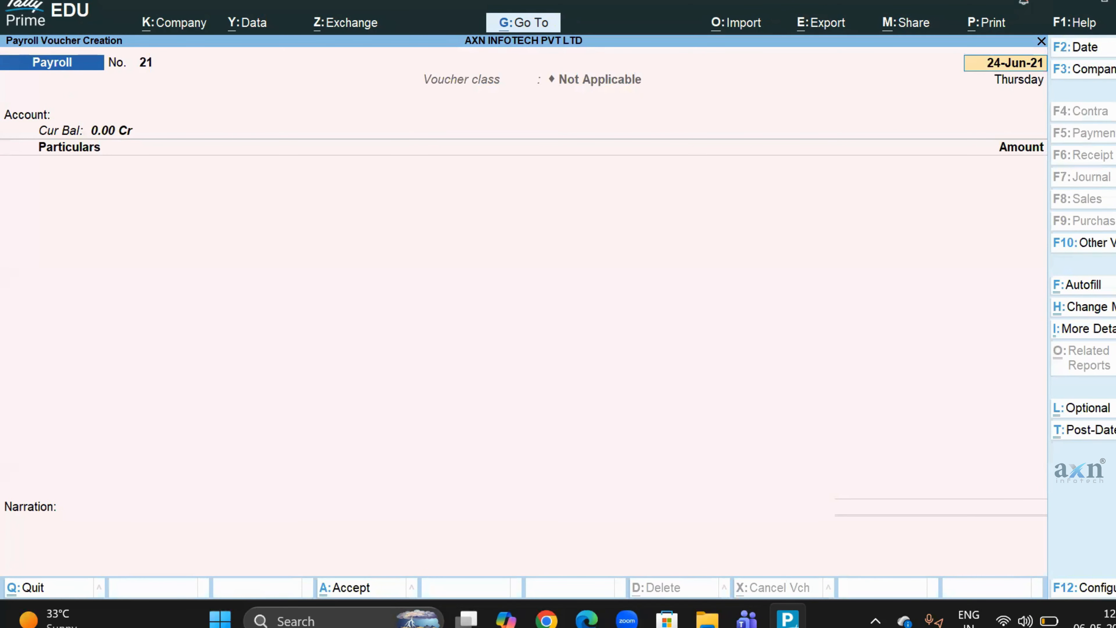
Start a Payroll Autofill for the Salary process covering 1-6-2021 to 1-7-2021.
{"action": "key", "text": "ctrl+f"}
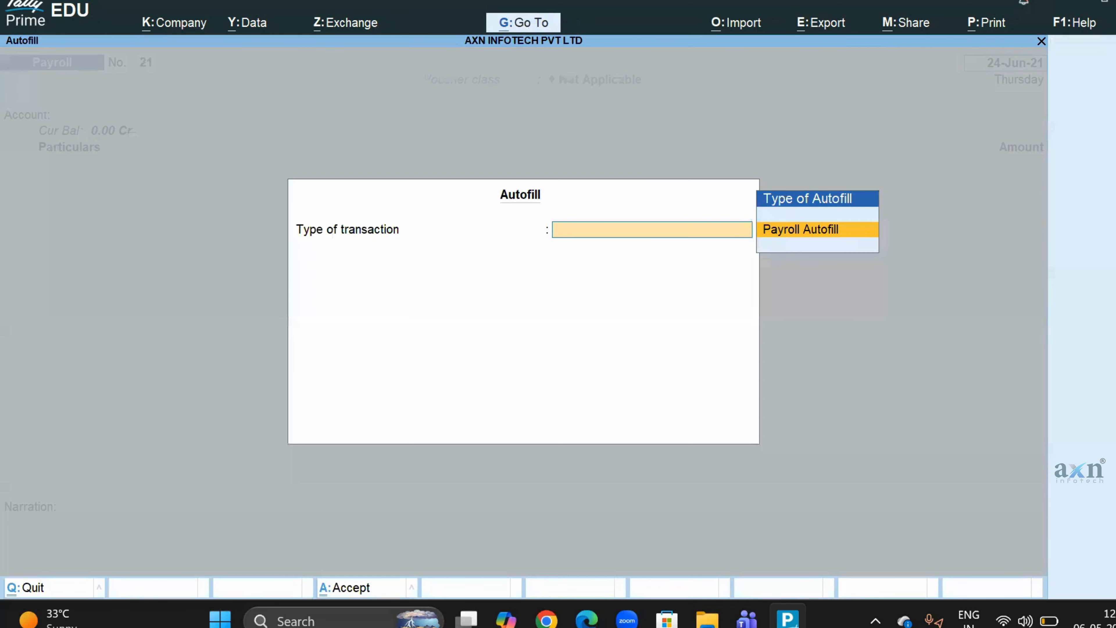
{"action": "key", "text": "Return"}
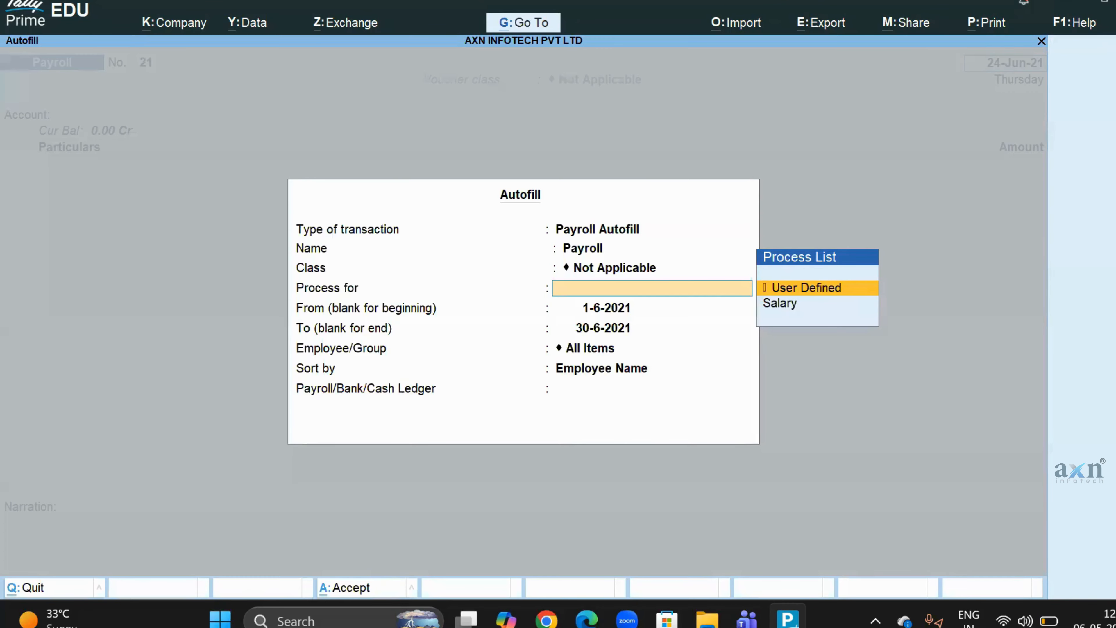
{"action": "key", "text": "Down"}
{"action": "key", "text": "Return"}
{"action": "key", "text": "Return"}
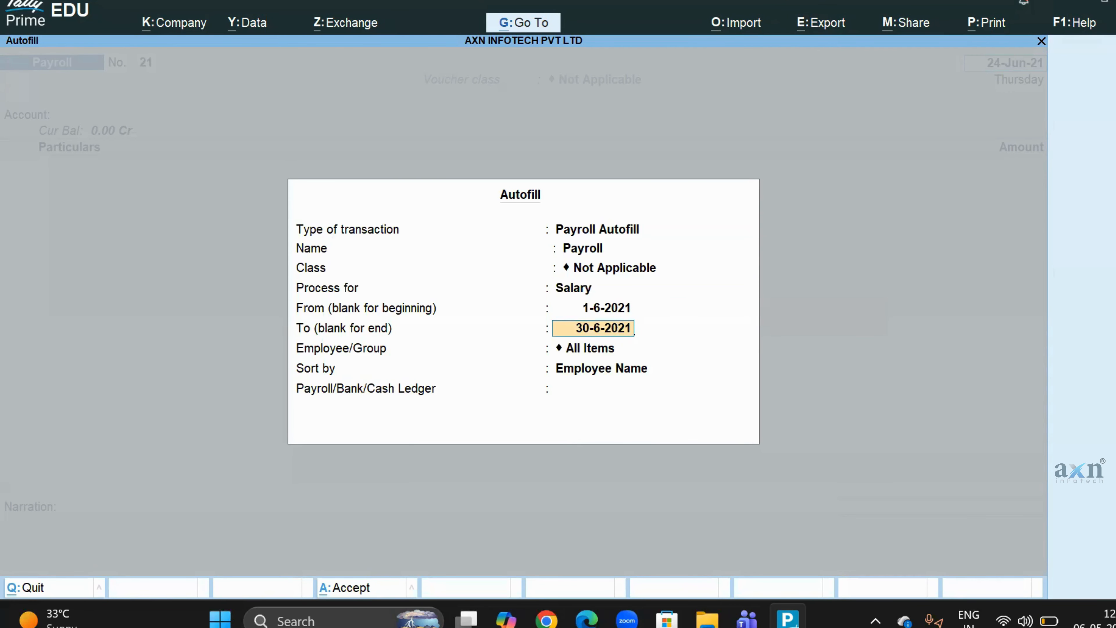
{"action": "type", "text": "1.7"}
{"action": "key", "text": "Return"}
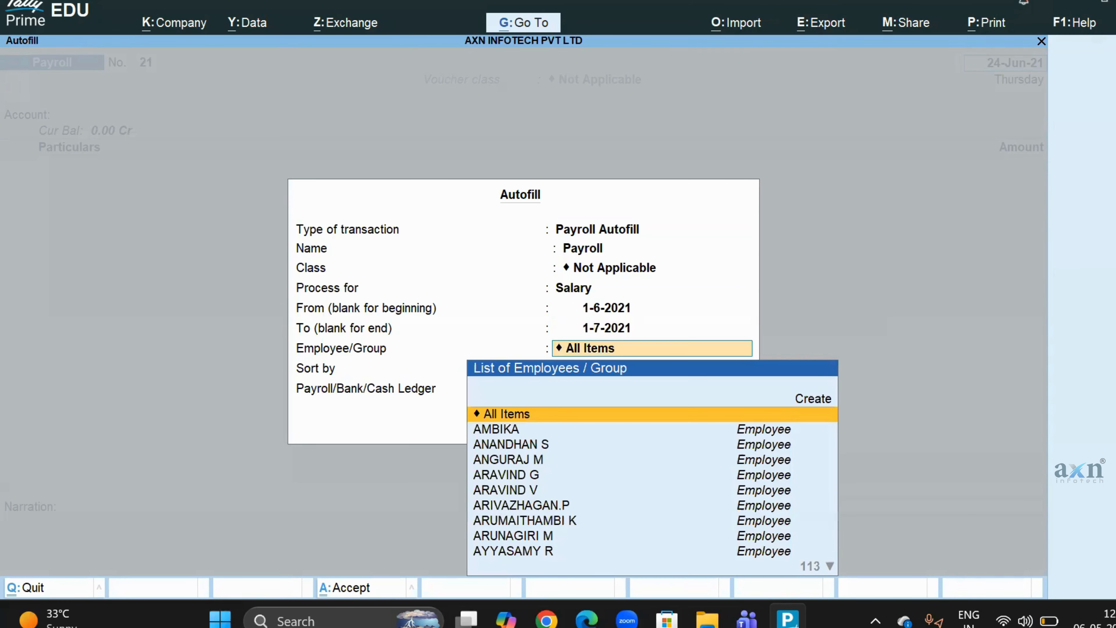
Fill the voucher for the first listed employee, sorted by Employee Name with the Salary Payable ledger, and accept it.
{"action": "key", "text": "Down"}
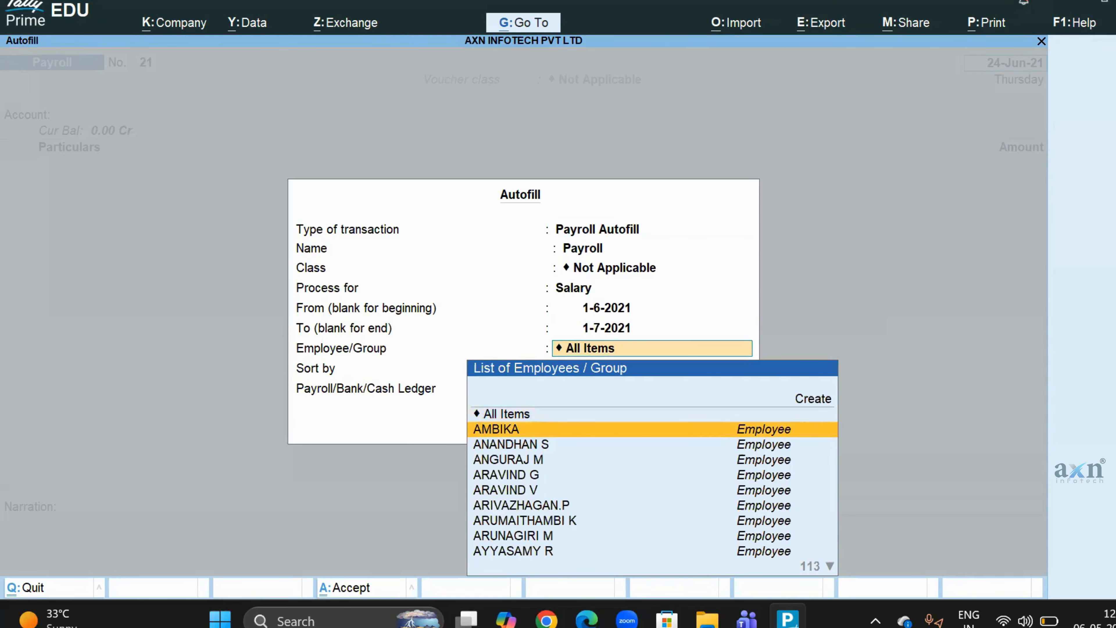
{"action": "key", "text": "Return"}
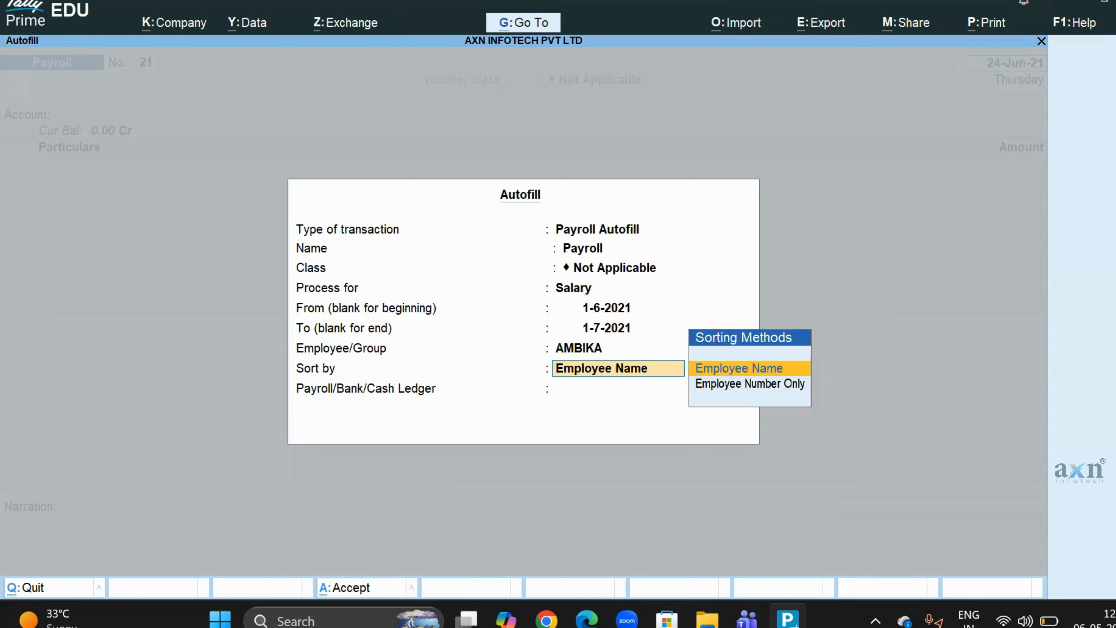
{"action": "key", "text": "Return"}
{"action": "key", "text": "Down"}
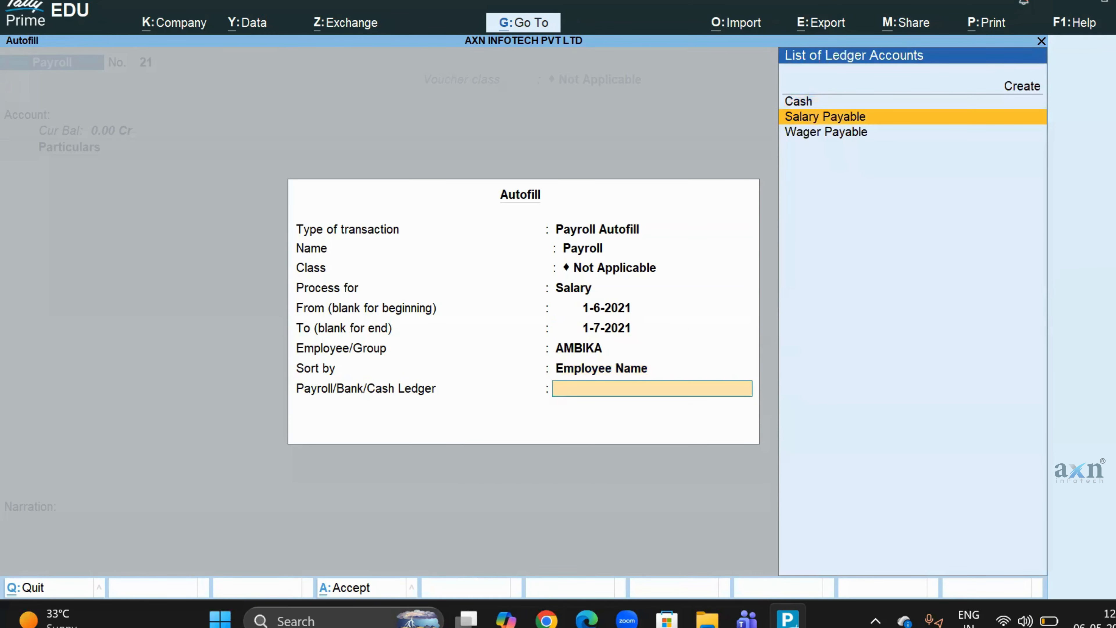
{"action": "key", "text": "Return"}
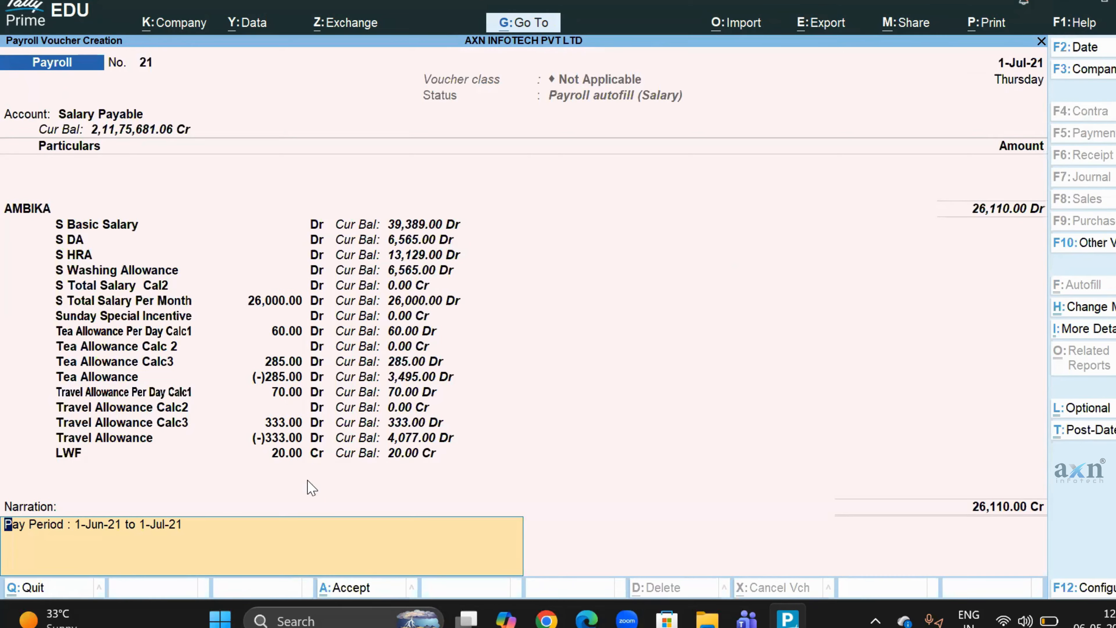
{"action": "key", "text": "Return"}
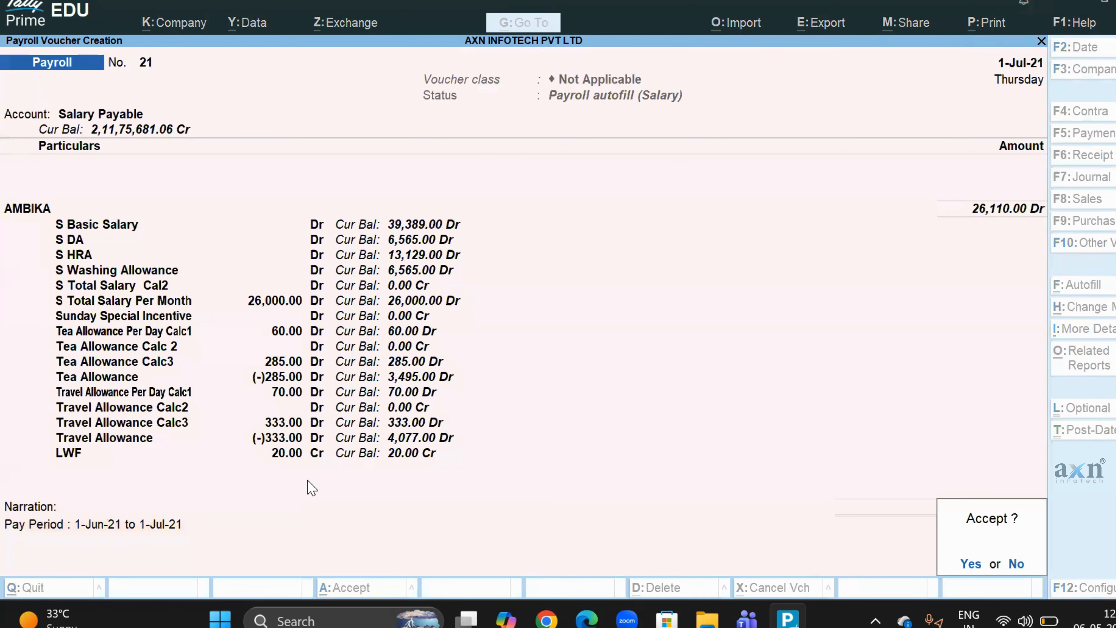
{"action": "key", "text": "Return"}
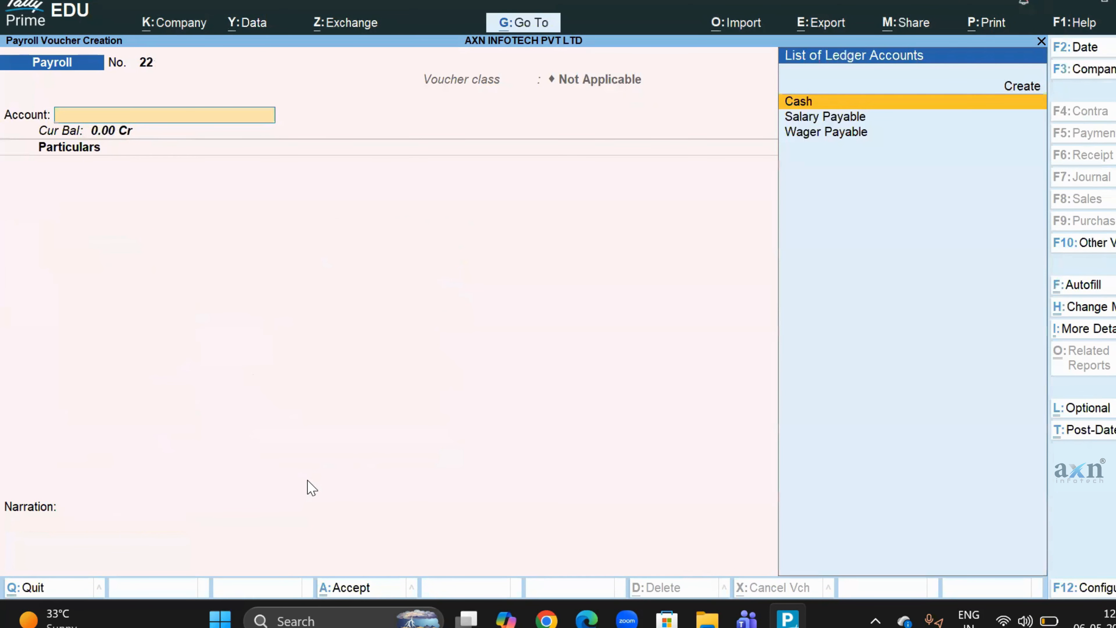
Quit voucher creation and open the payroll reports.
{"action": "key", "text": "Escape"}
{"action": "key", "text": "Return"}
{"action": "key", "text": "Down"}
{"action": "key", "text": "Down"}
{"action": "key", "text": "Down"}
{"action": "key", "text": "Down"}
{"action": "key", "text": "Down"}
{"action": "key", "text": "Down"}
{"action": "key", "text": "Down"}
{"action": "key", "text": "Return"}
{"action": "key", "text": "Down"}
{"action": "key", "text": "Down"}
{"action": "key", "text": "Down"}
{"action": "key", "text": "Down"}
{"action": "key", "text": "Down"}
{"action": "key", "text": "Down"}
{"action": "key", "text": "Down"}
{"action": "key", "text": "Down"}
{"action": "key", "text": "Down"}
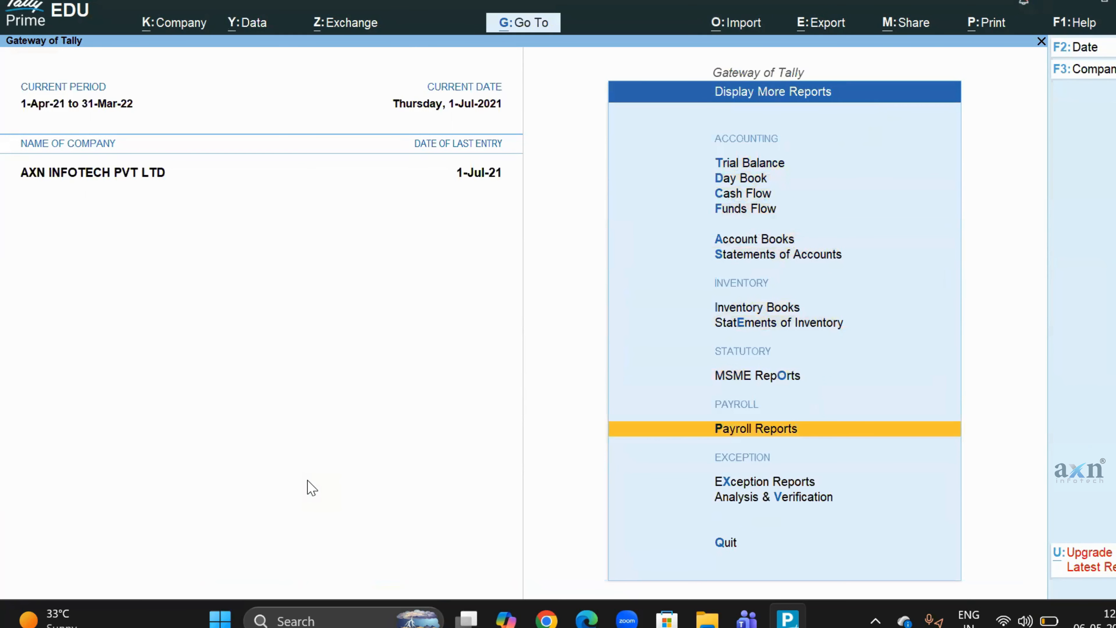
{"action": "key", "text": "Return"}
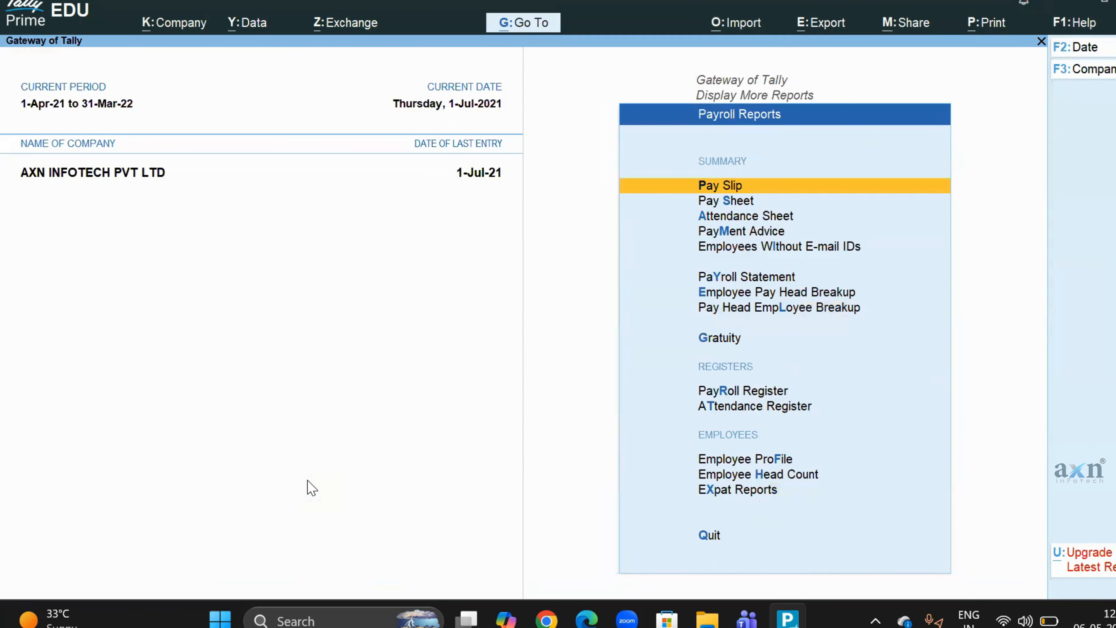
Open the first listed employee's Pay Slip and set its period to 1-4-2021 through 31-Mar-22.
{"action": "key", "text": "Return"}
{"action": "key", "text": "Down"}
{"action": "key", "text": "Return"}
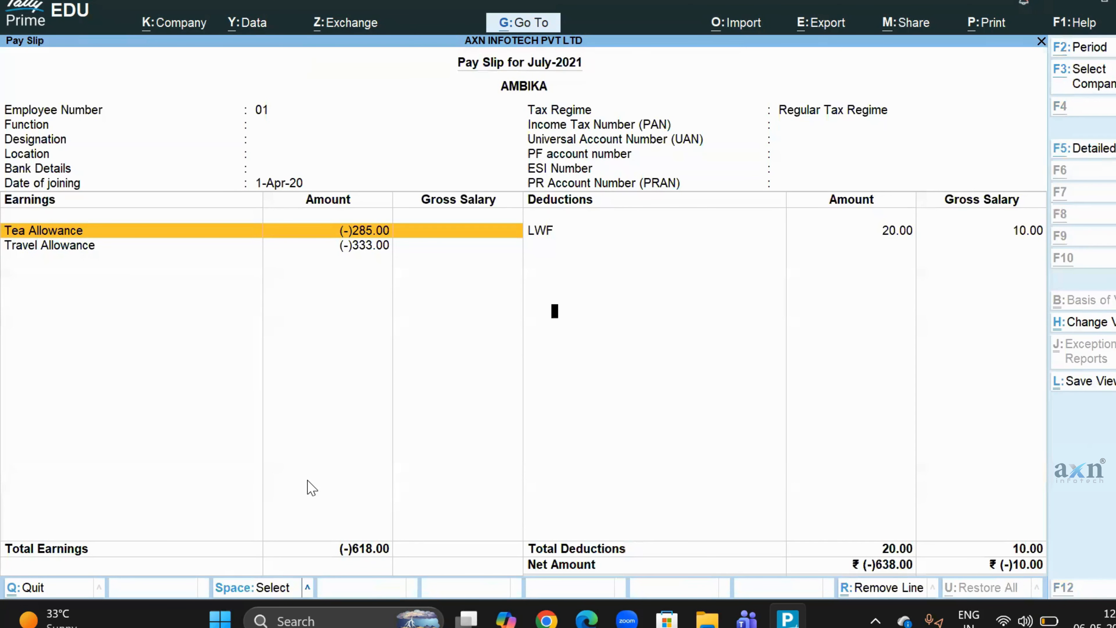
{"action": "key", "text": "F2"}
{"action": "type", "text": "1.4"}
{"action": "key", "text": "Return"}
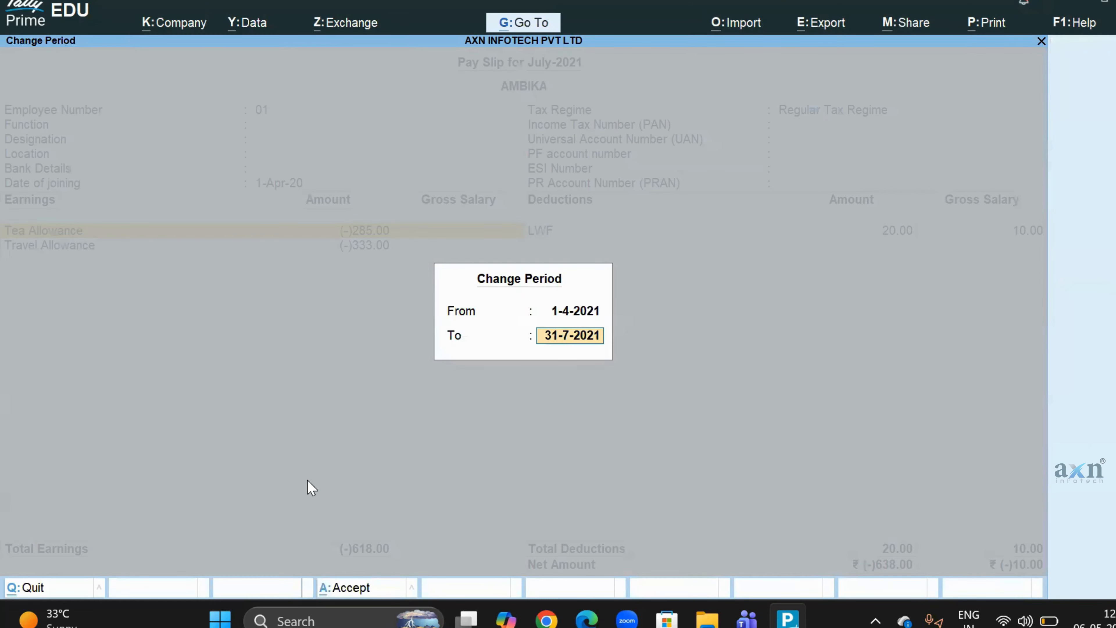
{"action": "type", "text": "31.3"}
{"action": "key", "text": "Return"}
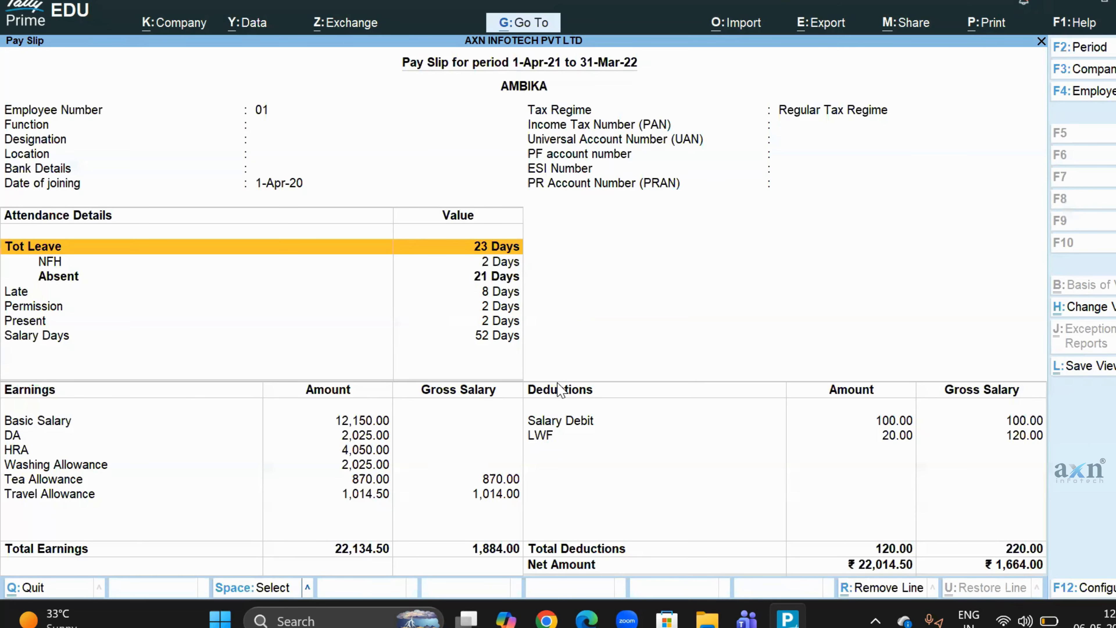
Close the Pay Slip and open the Pay Sheet for the same employee.
{"action": "key", "text": "Escape"}
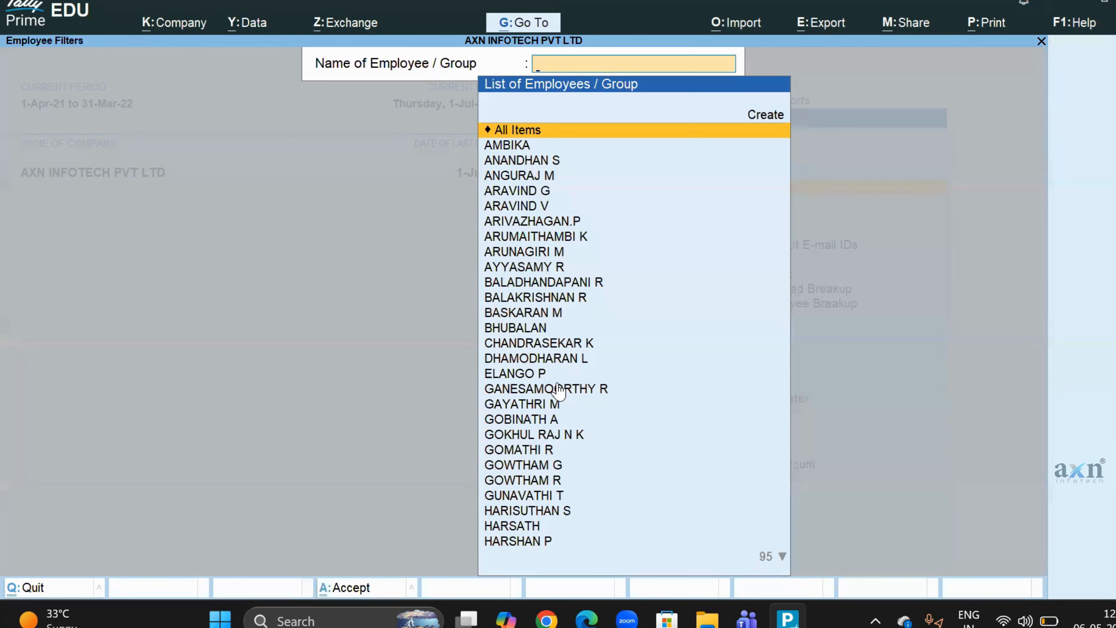
{"action": "key", "text": "Escape"}
{"action": "key", "text": "Down"}
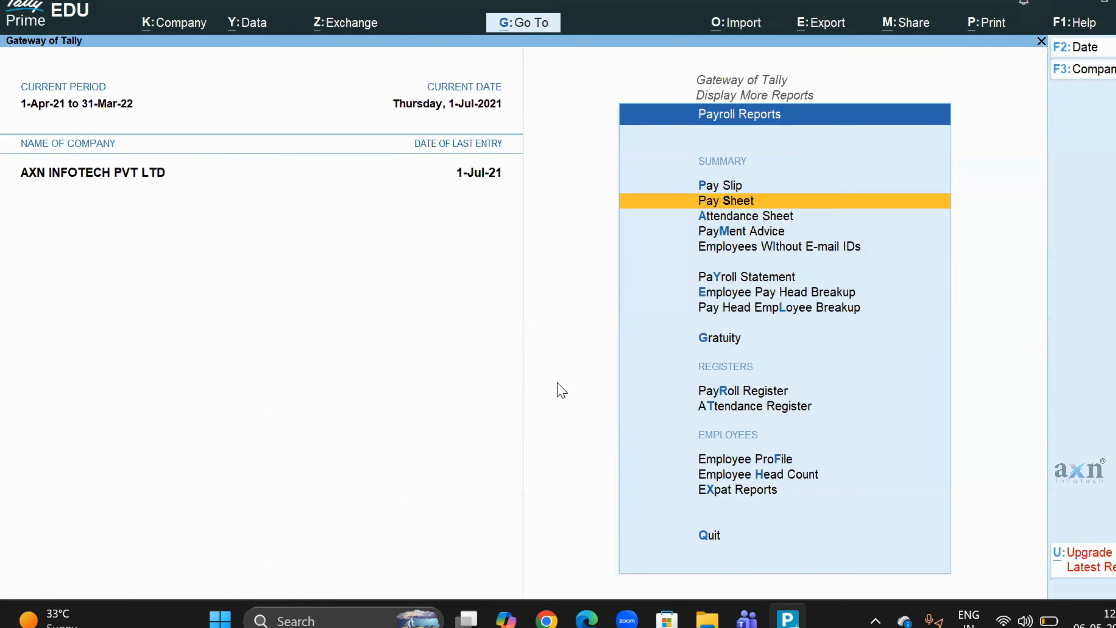
{"action": "key", "text": "Return"}
{"action": "key", "text": "Return"}
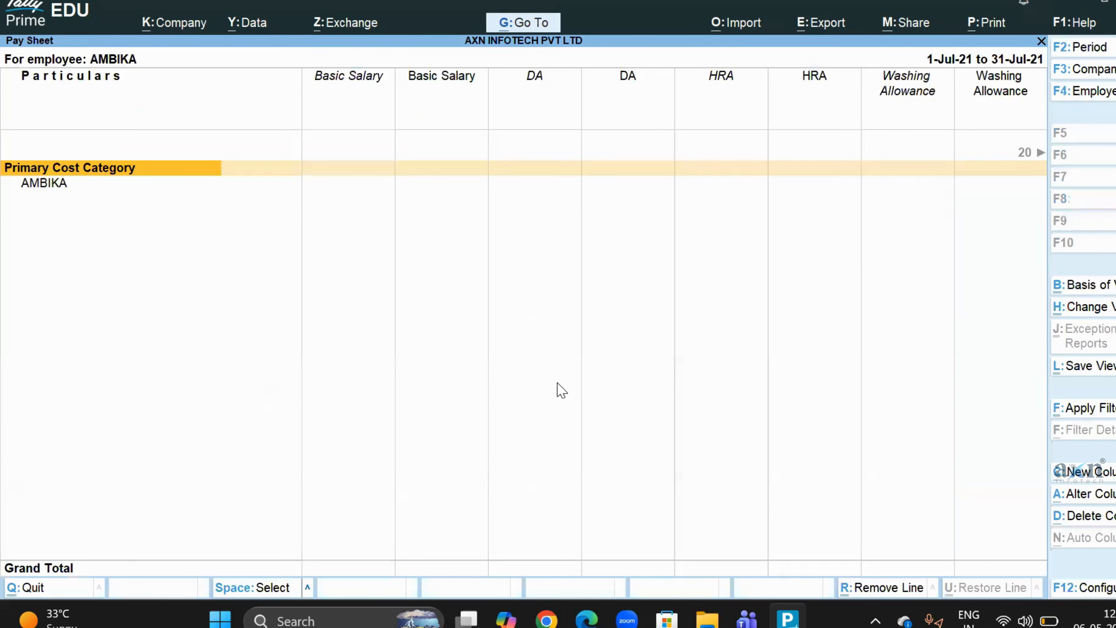
Set the Pay Sheet period from 1-4-2021 to 31.3, then close the report.
{"action": "key", "text": "F2"}
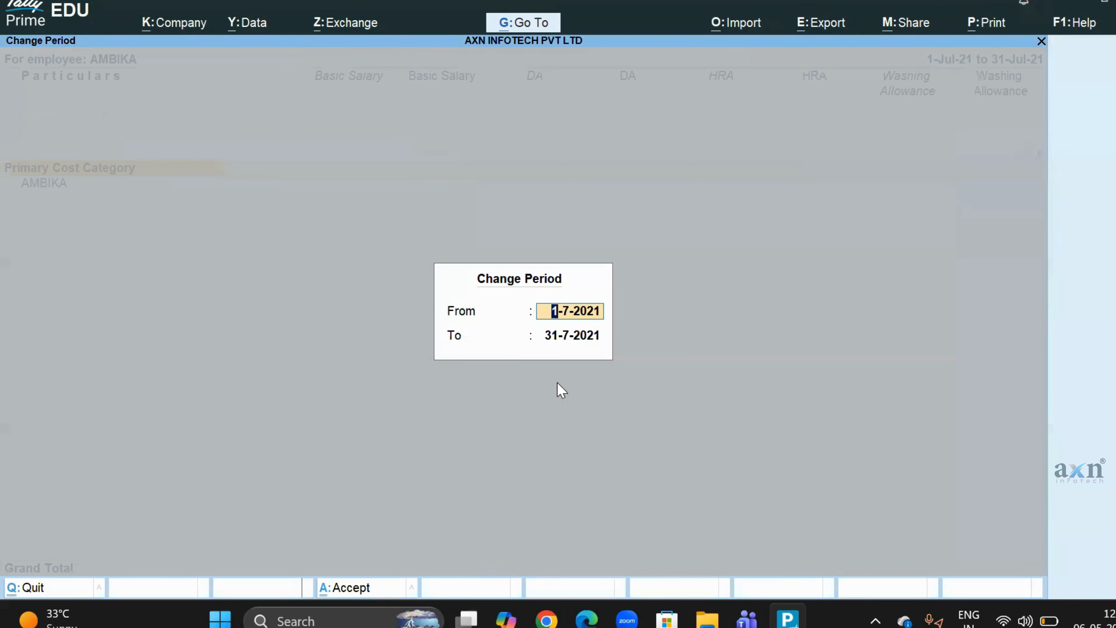
{"action": "type", "text": "1-4"}
{"action": "key", "text": "Return"}
{"action": "type", "text": "31.3"}
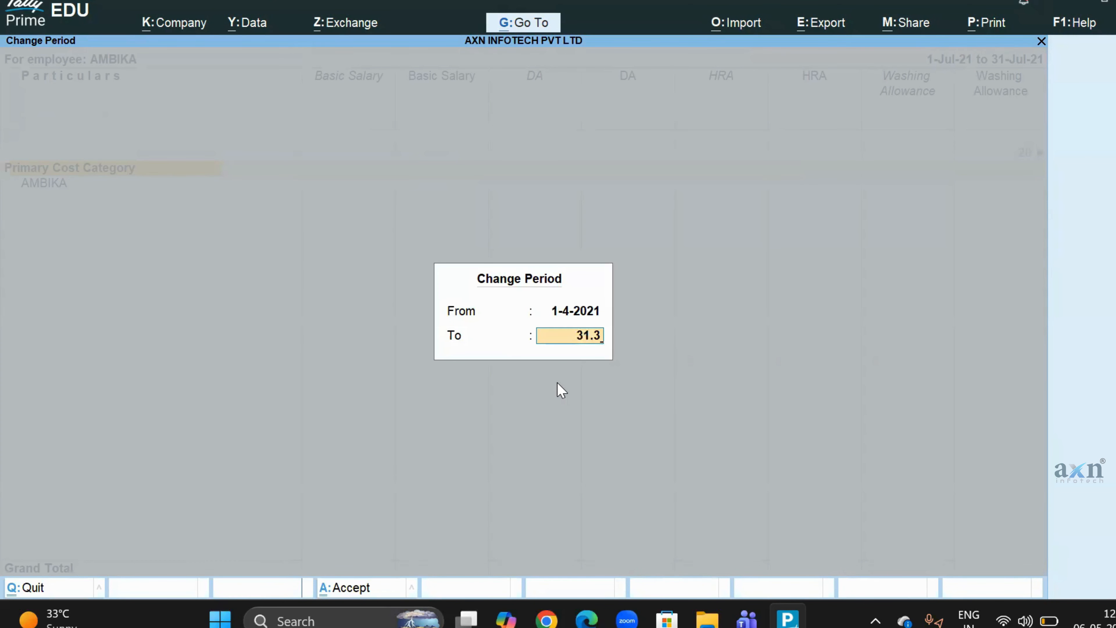
{"action": "key", "text": "Return"}
{"action": "key", "text": "Return"}
{"action": "key", "text": "Escape"}
{"action": "key", "text": "Escape"}
{"action": "key", "text": "Escape"}
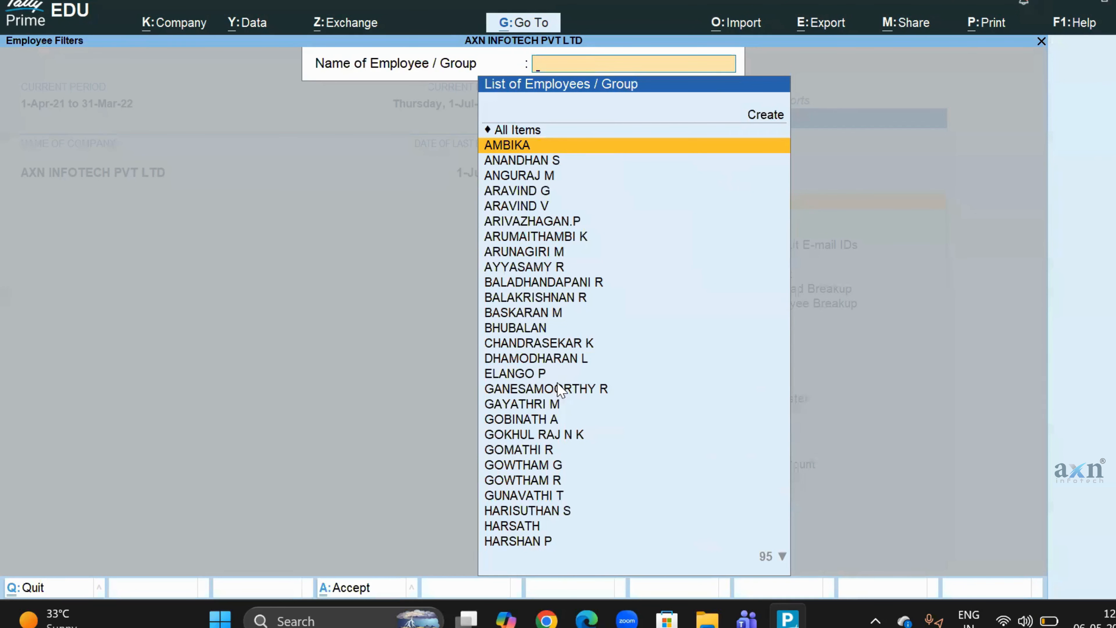
Open the Employee Pay Head Breakup report for the EMP Basic Salary pay head, then close it.
{"action": "key", "text": "Escape"}
{"action": "key", "text": "Down"}
{"action": "key", "text": "Down"}
{"action": "key", "text": "Down"}
{"action": "key", "text": "Down"}
{"action": "key", "text": "Down"}
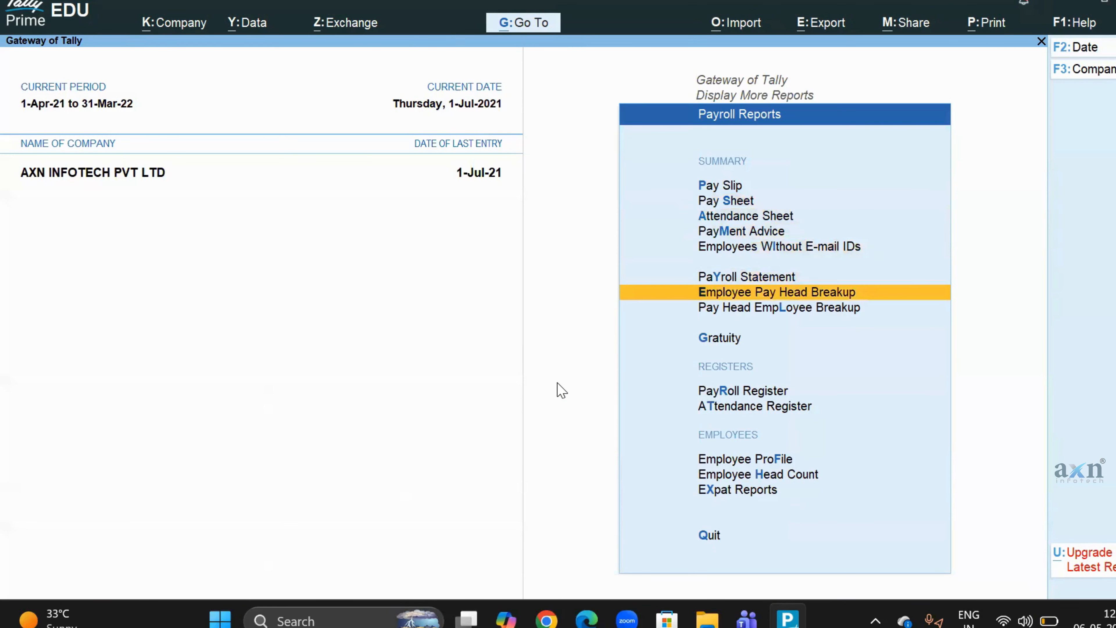
{"action": "key", "text": "Return"}
{"action": "key", "text": "Down"}
{"action": "key", "text": "Down"}
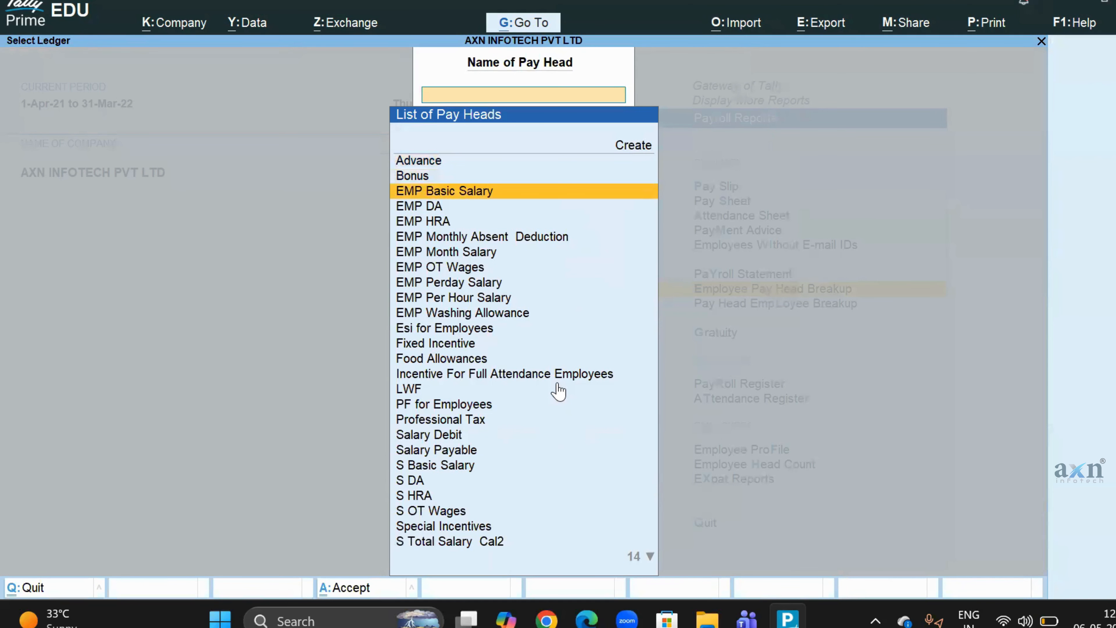
{"action": "key", "text": "Return"}
{"action": "key", "text": "Escape"}
{"action": "key", "text": "Escape"}
Open the Employee Profile report for the first listed employee.
{"action": "key", "text": "Down"}
{"action": "key", "text": "Down"}
{"action": "key", "text": "Down"}
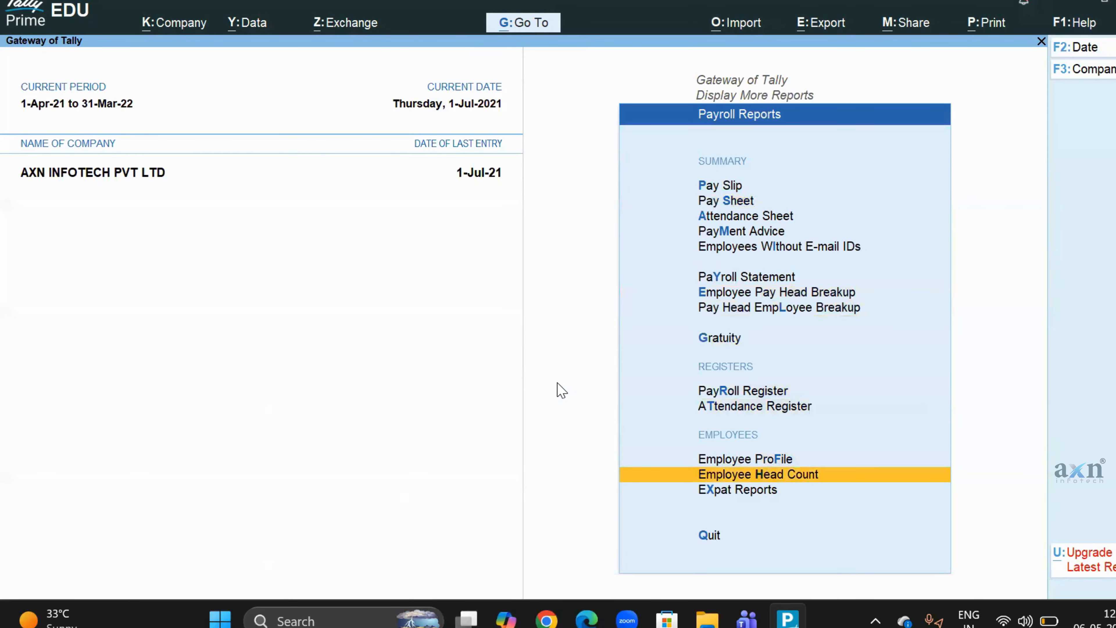
{"action": "key", "text": "Up"}
{"action": "key", "text": "Return"}
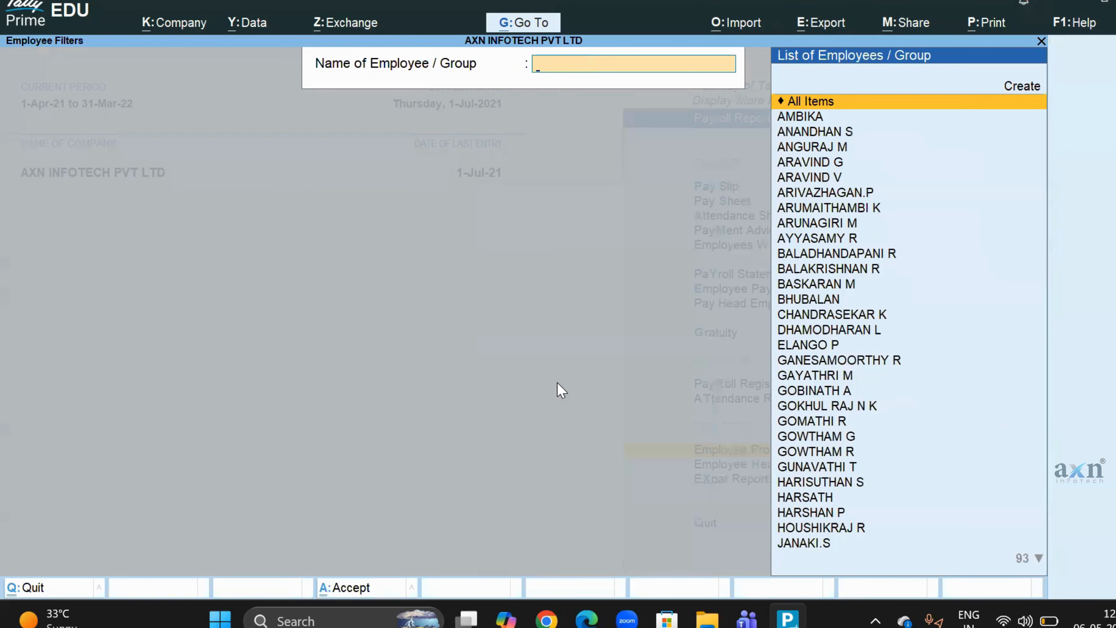
{"action": "key", "text": "Down"}
{"action": "key", "text": "Return"}
Examine the employee's profile from the basic information through the contact, passport and statutory sections.
{"action": "key", "text": "Down"}
{"action": "key", "text": "Down"}
{"action": "key", "text": "Down"}
{"action": "key", "text": "Down"}
{"action": "key", "text": "Down"}
{"action": "key", "text": "Down"}
{"action": "key", "text": "Down"}
{"action": "key", "text": "Down"}
{"action": "key", "text": "Down"}
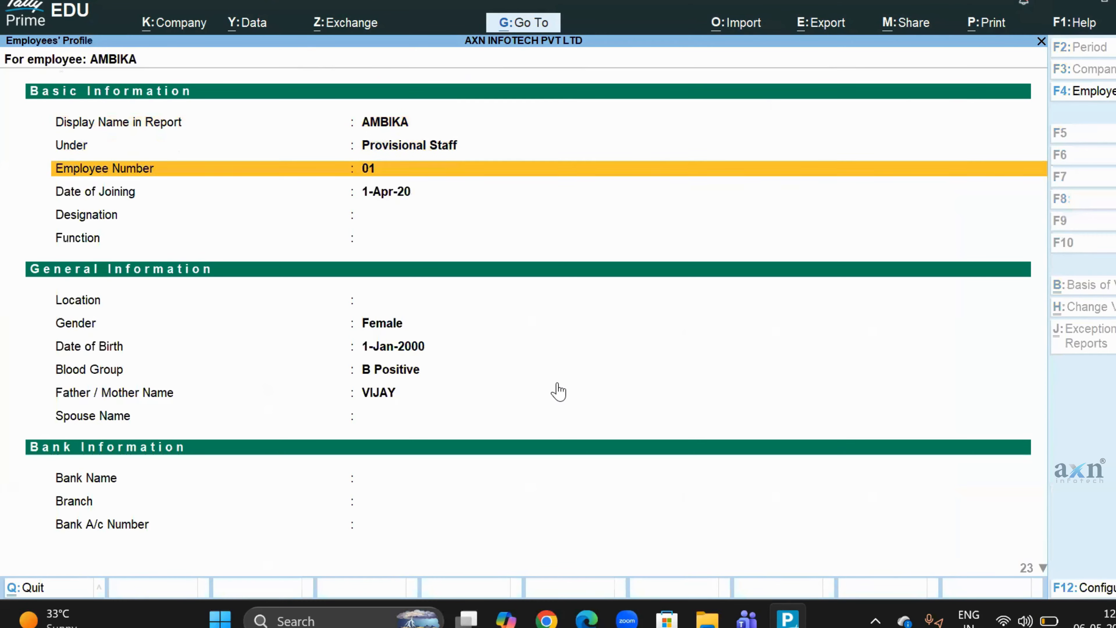
{"action": "key", "text": "Down"}
{"action": "key", "text": "Down"}
{"action": "key", "text": "Down"}
{"action": "key", "text": "Down"}
{"action": "key", "text": "Down"}
{"action": "key", "text": "Down"}
{"action": "key", "text": "Down"}
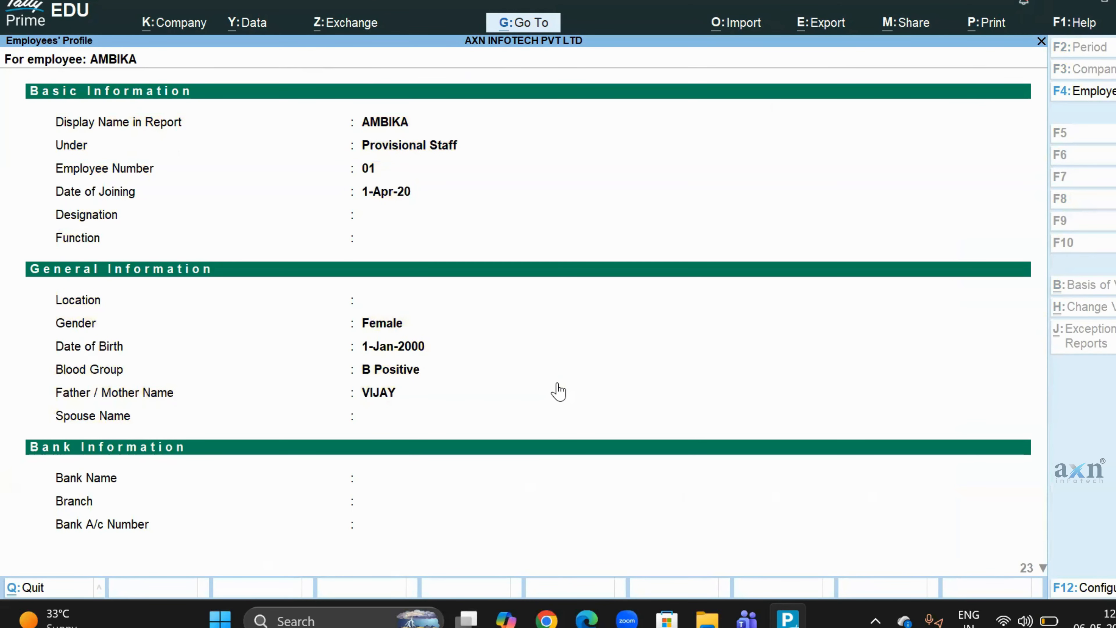
{"action": "key", "text": "Down"}
{"action": "key", "text": "Down"}
{"action": "key", "text": "Down"}
{"action": "key", "text": "Down"}
{"action": "key", "text": "Down"}
{"action": "key", "text": "Down"}
{"action": "key", "text": "Down"}
{"action": "key", "text": "Down"}
{"action": "key", "text": "Down"}
{"action": "key", "text": "Down"}
{"action": "key", "text": "Down"}
{"action": "key", "text": "Down"}
{"action": "key", "text": "Down"}
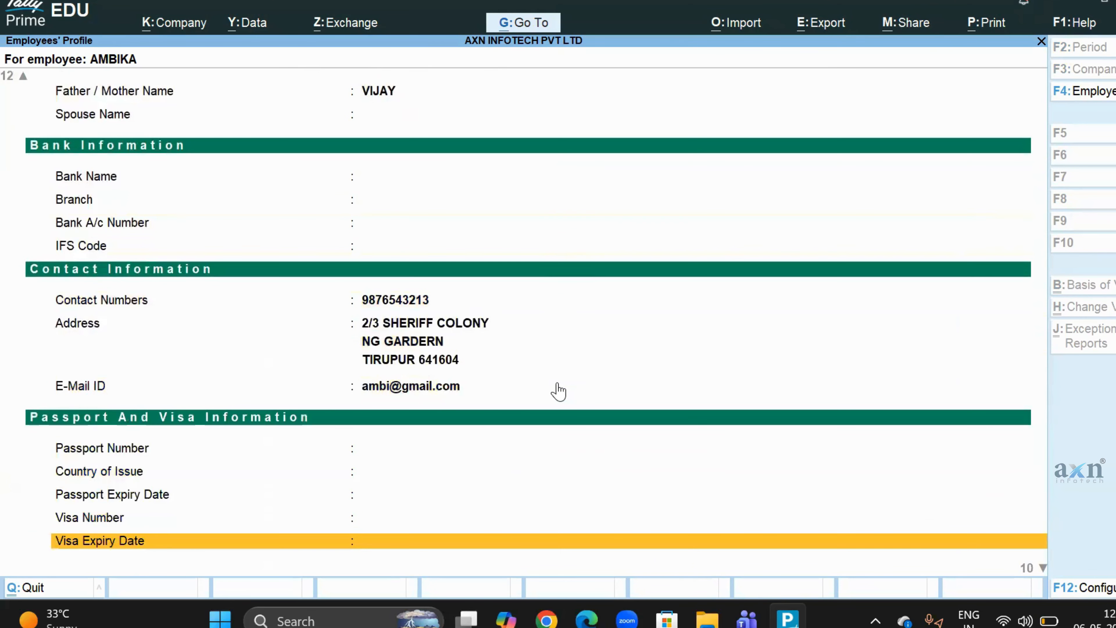
{"action": "key", "text": "Down"}
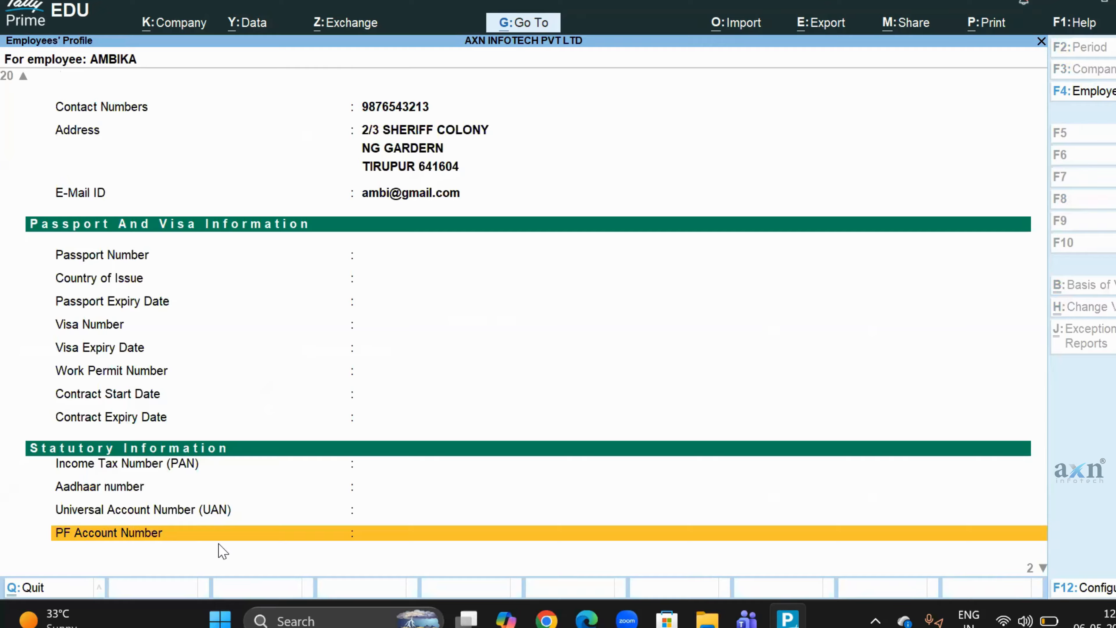
Review the remaining statutory fields down to the PR account number, then close the employee's profile.
{"action": "key", "text": "Down"}
{"action": "key", "text": "Down"}
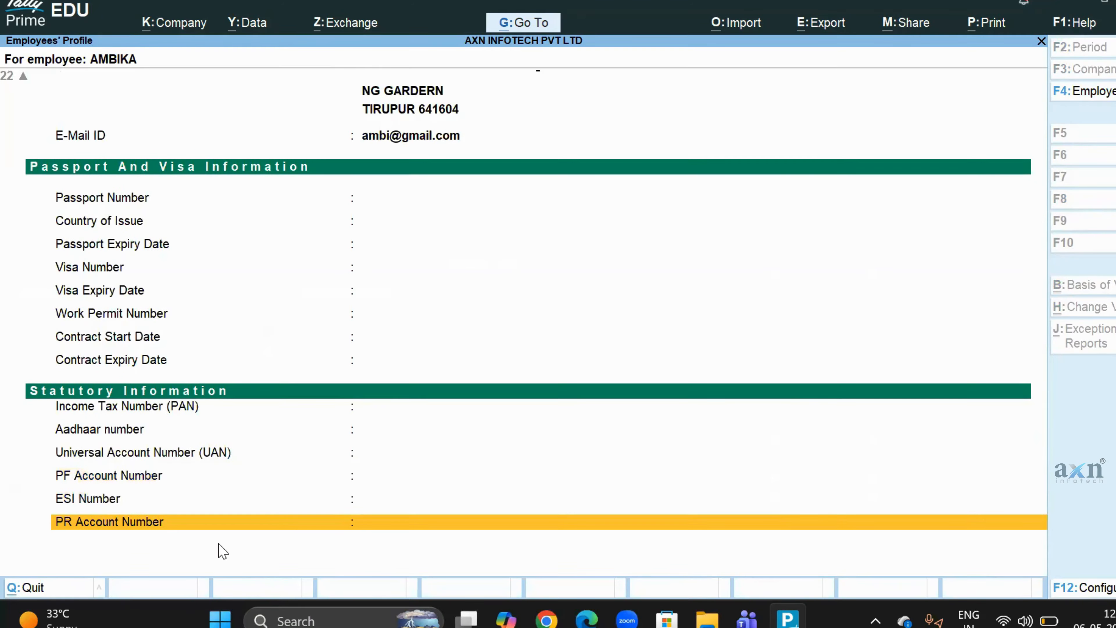
{"action": "key", "text": "Escape"}
{"action": "key", "text": "Escape"}
Open the Employee Head Count report to view the monthly salary payment summary, then close it.
{"action": "key", "text": "Down"}
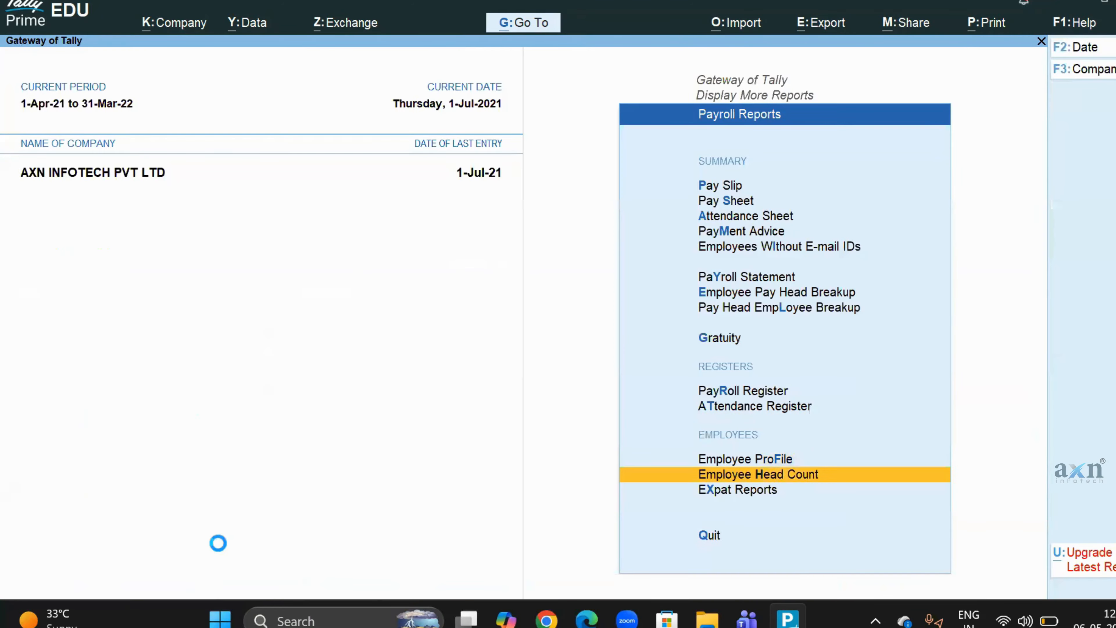
{"action": "key", "text": "Return"}
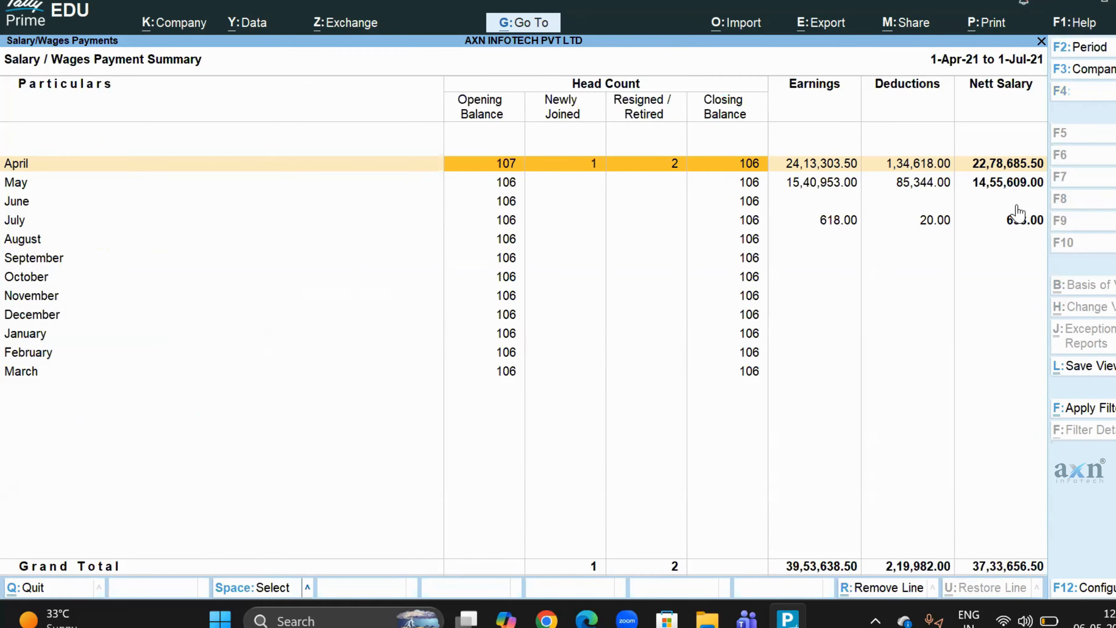
{"action": "key", "text": "Escape"}
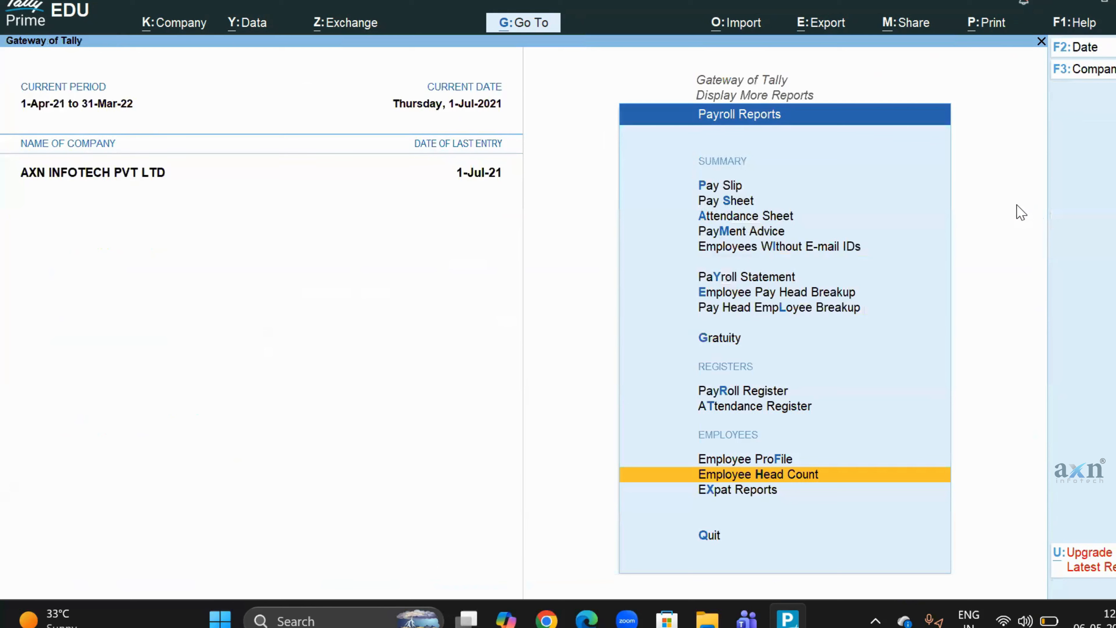
Look through the passport, visa and contract expiry options under Expat Reports, then return to the payroll reports.
{"action": "key", "text": "Down"}
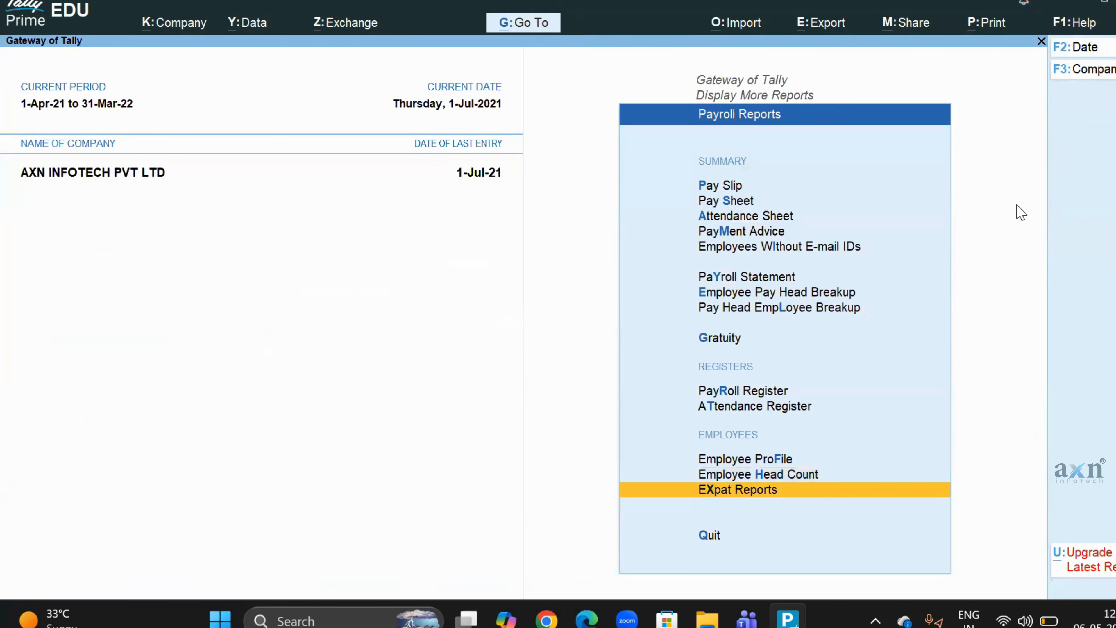
{"action": "key", "text": "Return"}
{"action": "key", "text": "Down"}
{"action": "key", "text": "Down"}
{"action": "key", "text": "Up"}
{"action": "key", "text": "Up"}
{"action": "key", "text": "Up"}
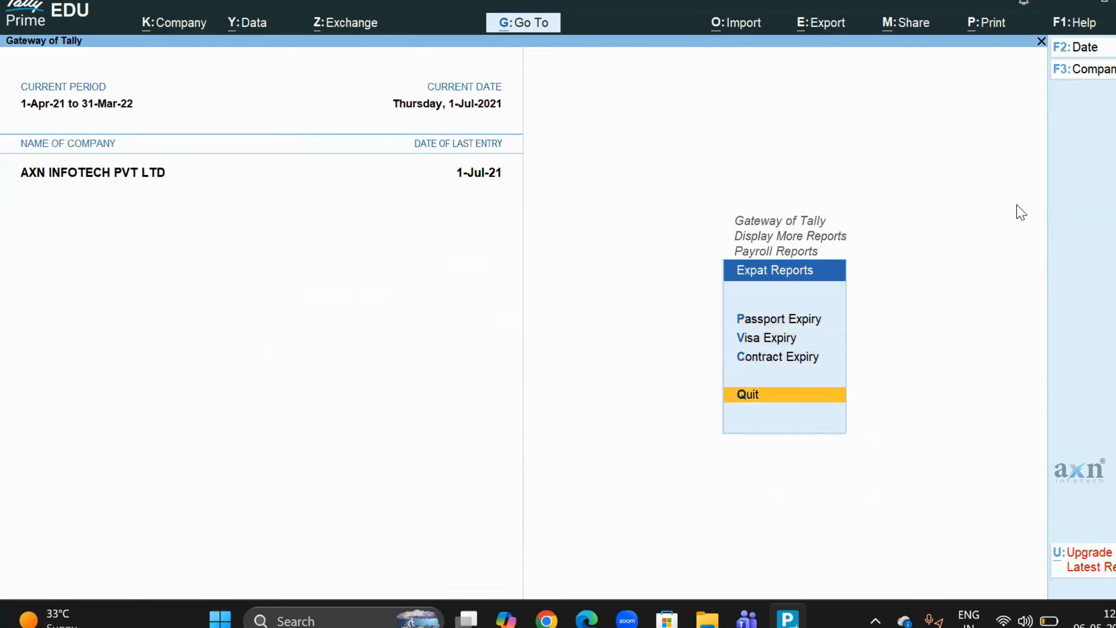
{"action": "key", "text": "Up"}
{"action": "key", "text": "Up"}
{"action": "key", "text": "Up"}
{"action": "key", "text": "Escape"}
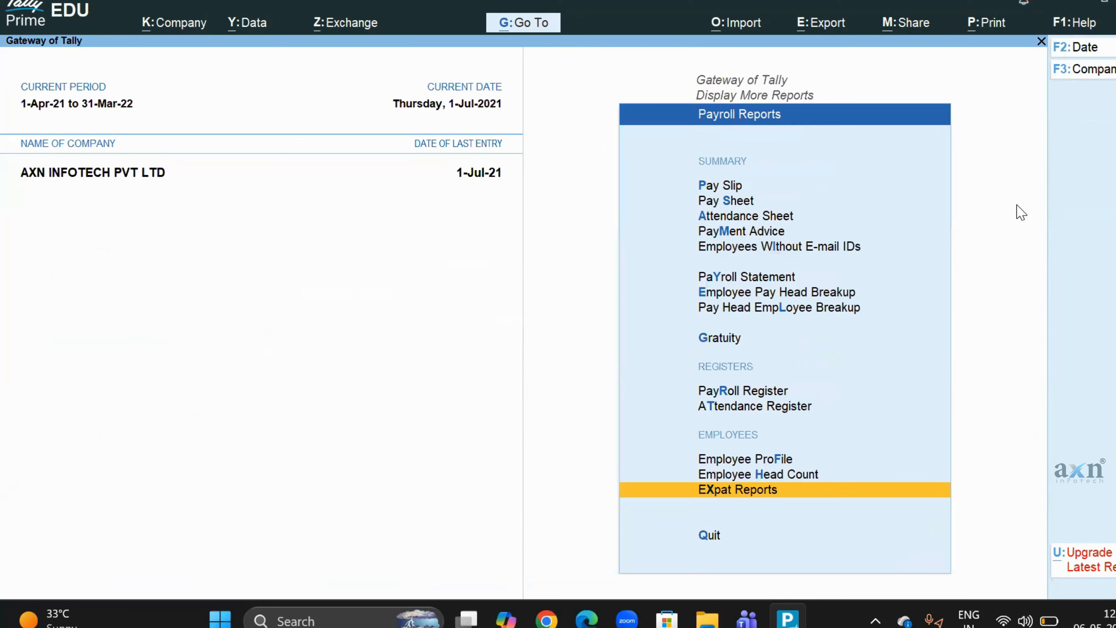
Open the Employees Without E-mail IDs report from the payroll summary reports, then close it.
{"action": "key", "text": "Up"}
{"action": "key", "text": "Up"}
{"action": "key", "text": "Up"}
{"action": "key", "text": "Up"}
{"action": "key", "text": "Up"}
{"action": "key", "text": "Up"}
{"action": "key", "text": "Up"}
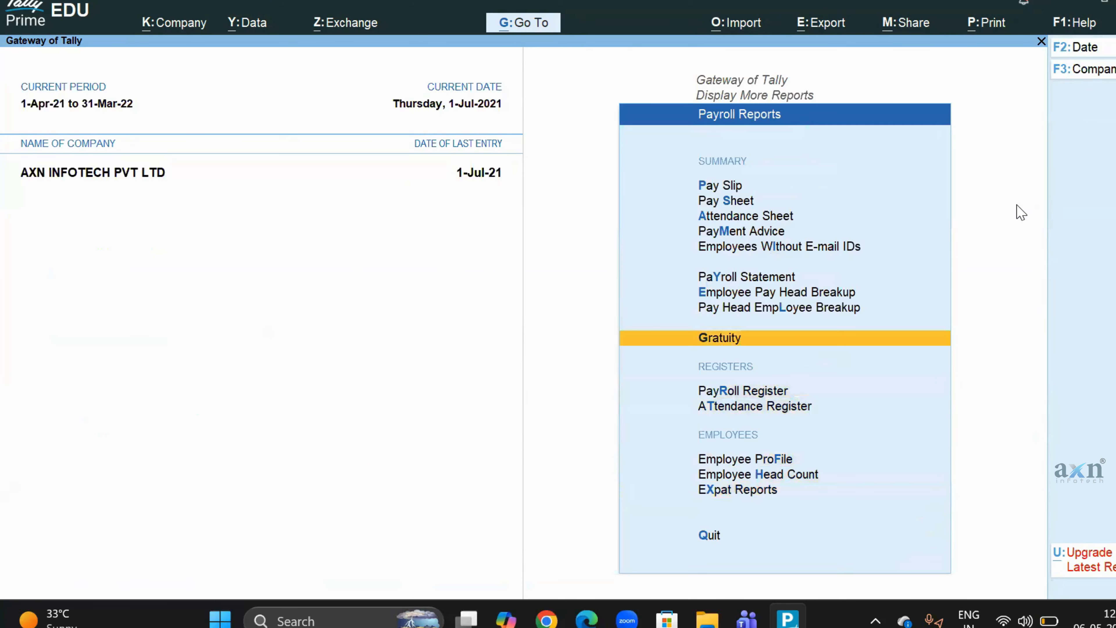
{"action": "key", "text": "Up"}
{"action": "key", "text": "Up"}
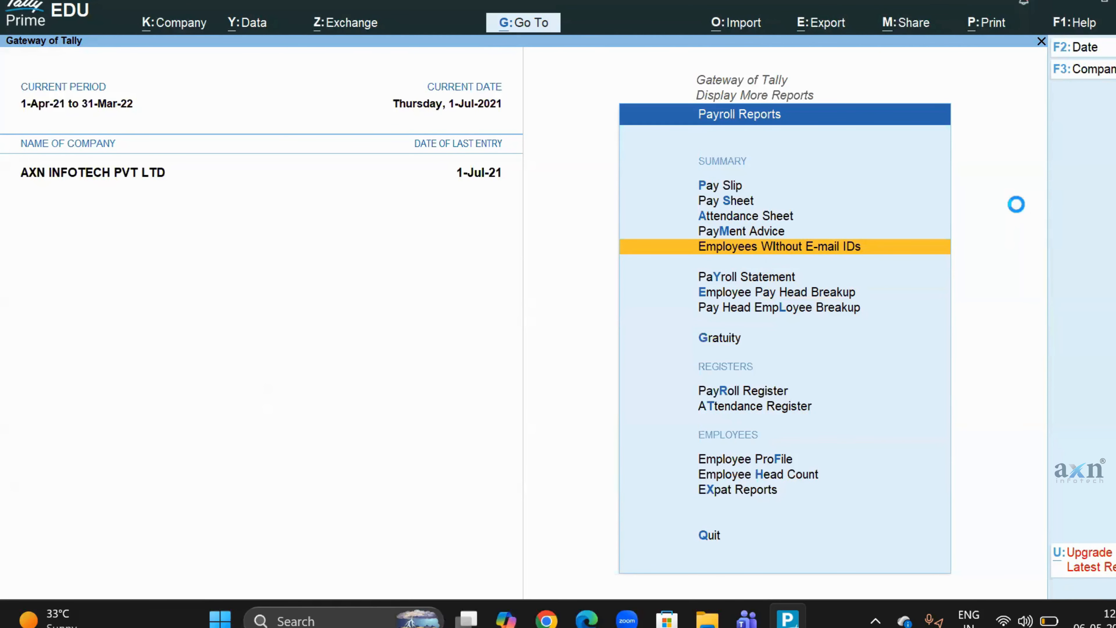
{"action": "key", "text": "Return"}
{"action": "key", "text": "Escape"}
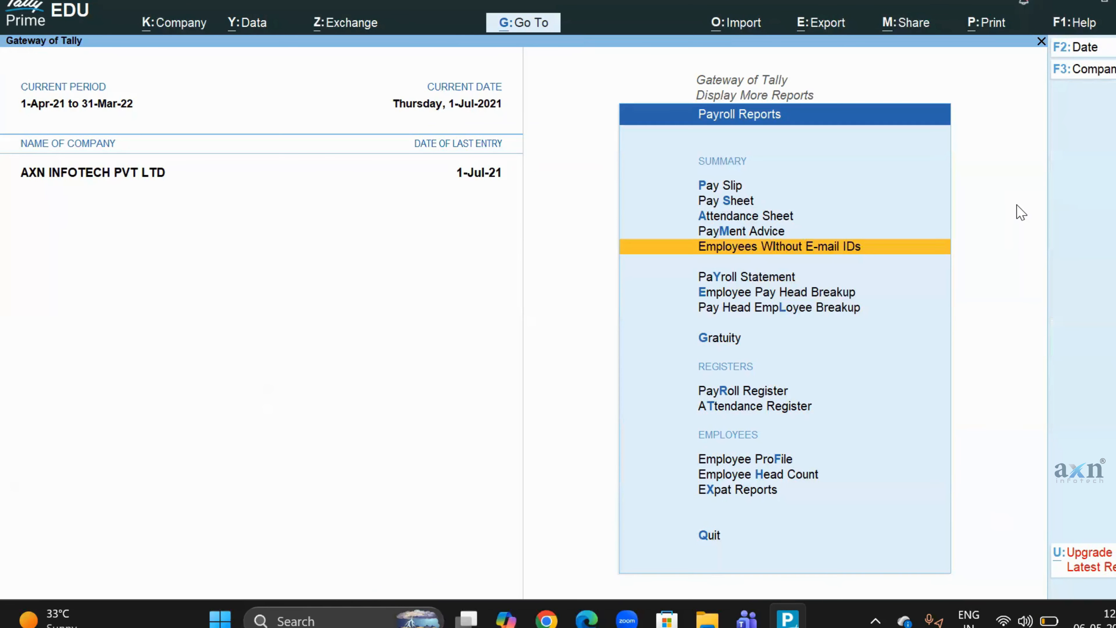